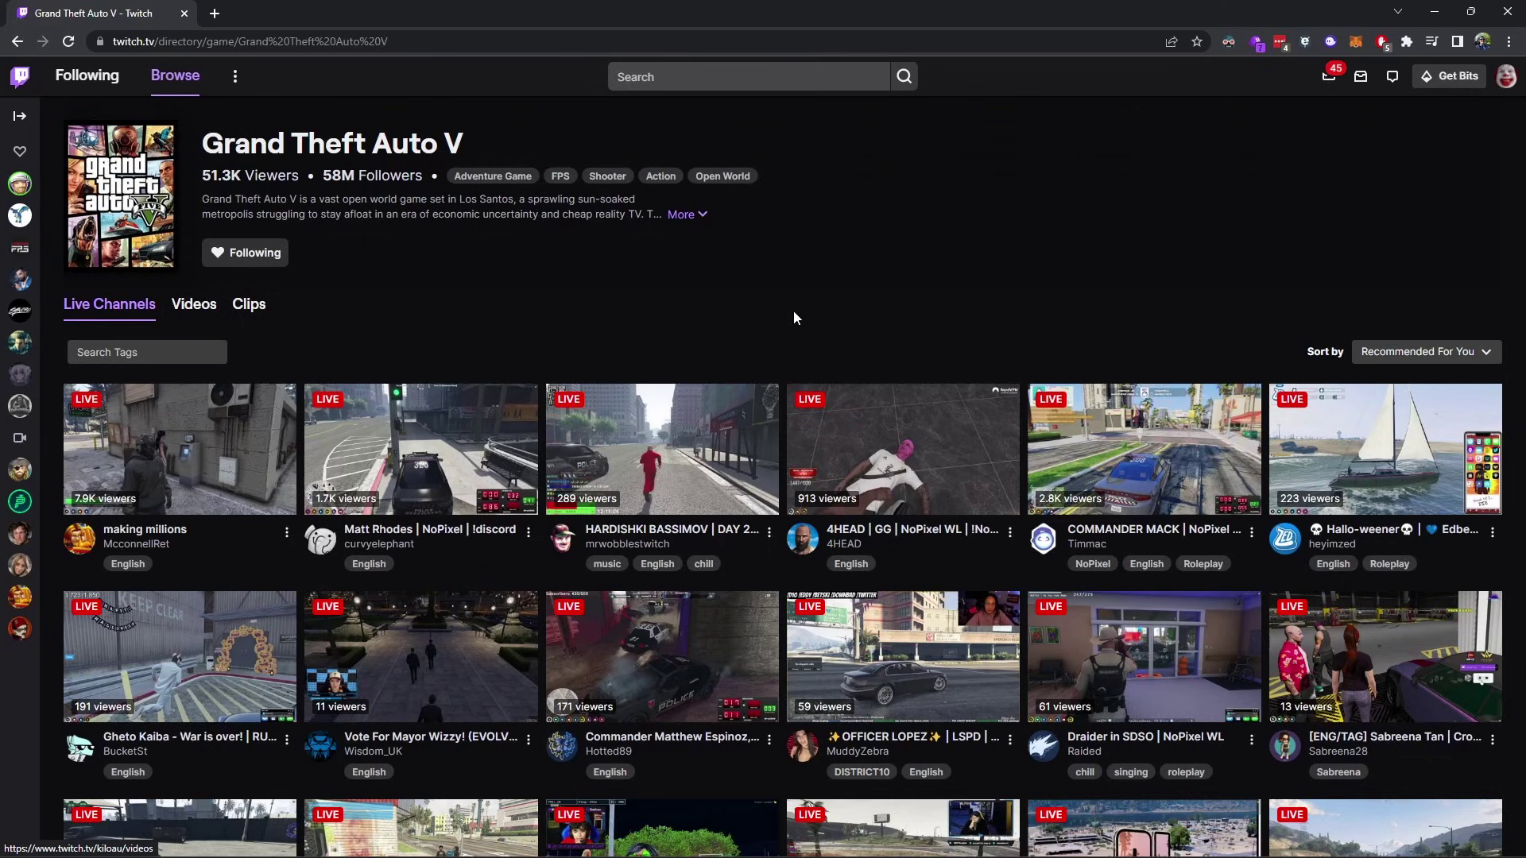
Open a GTA V streamer's channel videos page in a new Twitch tab.
{"action": "scroll", "coordinate": [793, 317], "scroll_direction": "down", "scroll_amount": 3}
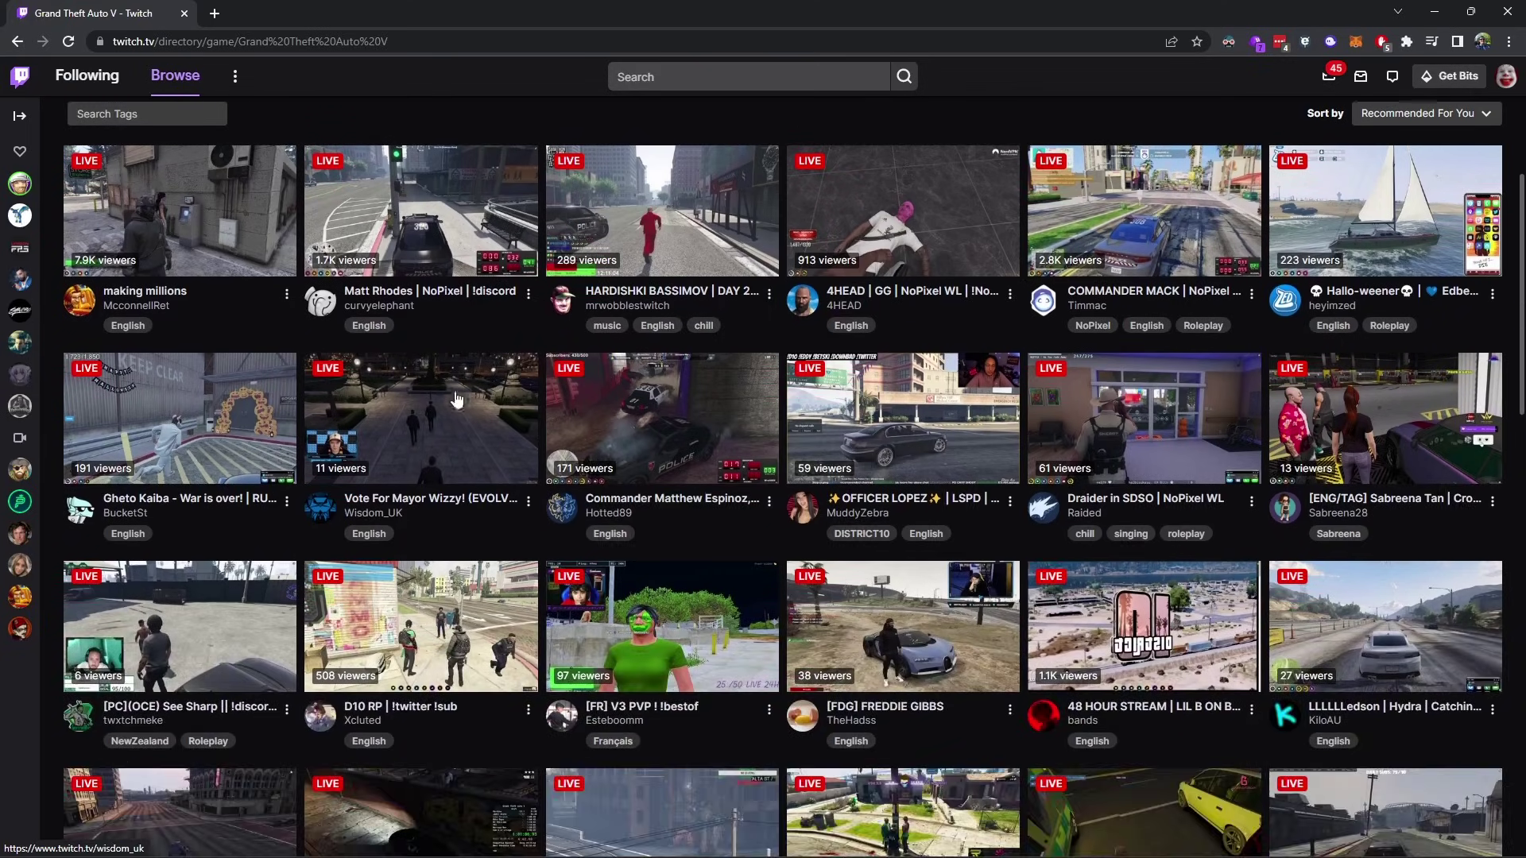
{"action": "right_click", "coordinate": [1285, 731]}
{"action": "left_click", "coordinate": [1345, 420]}
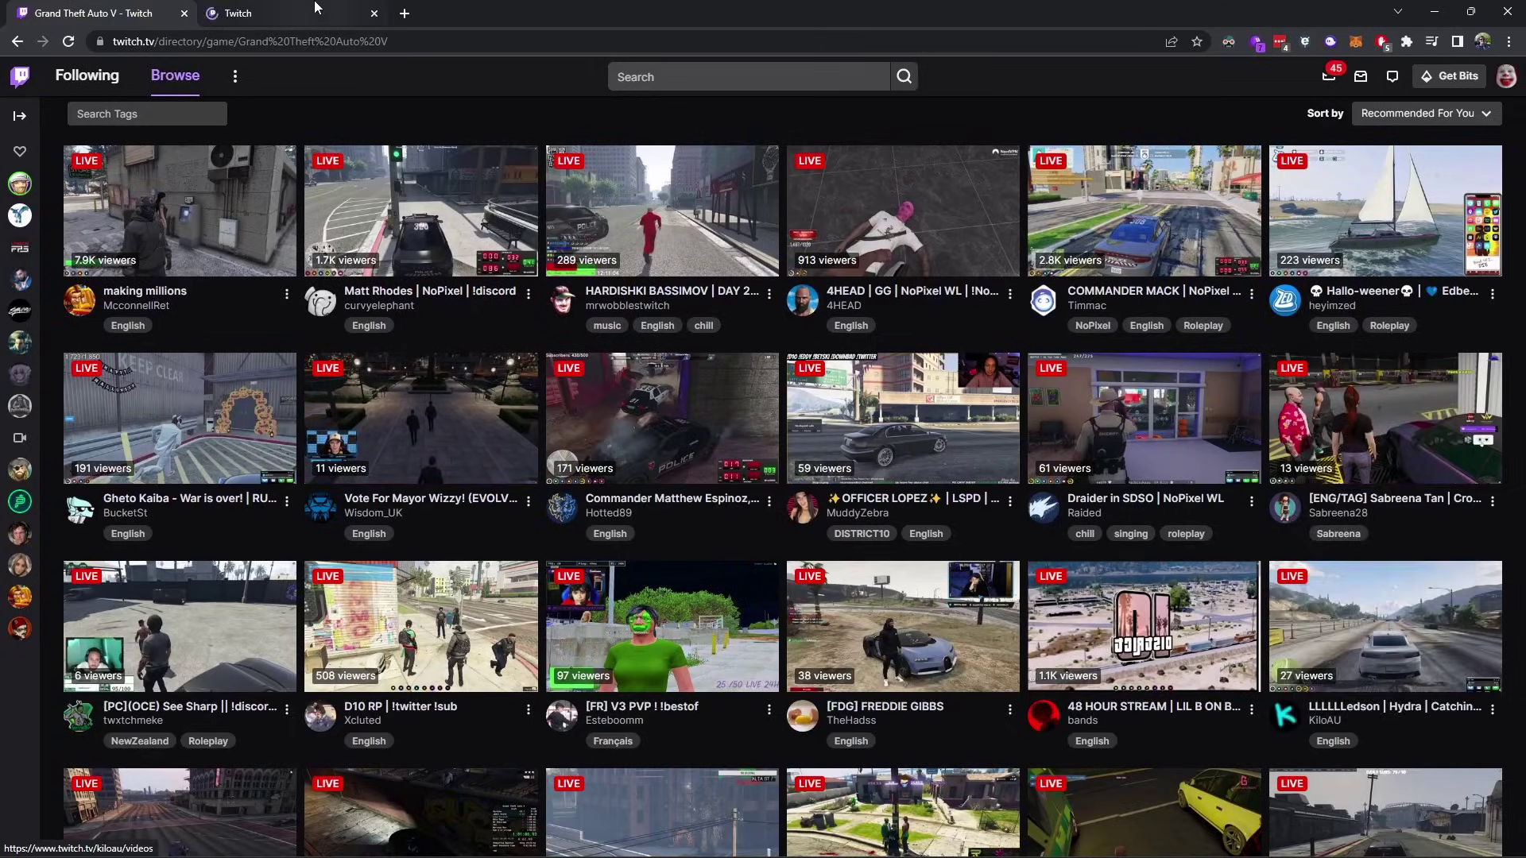
Open yesterday's subscriber-only broadcast, then bring up the TwitchNoSub GitHub repository tab.
{"action": "key", "text": "ctrl+Tab"}
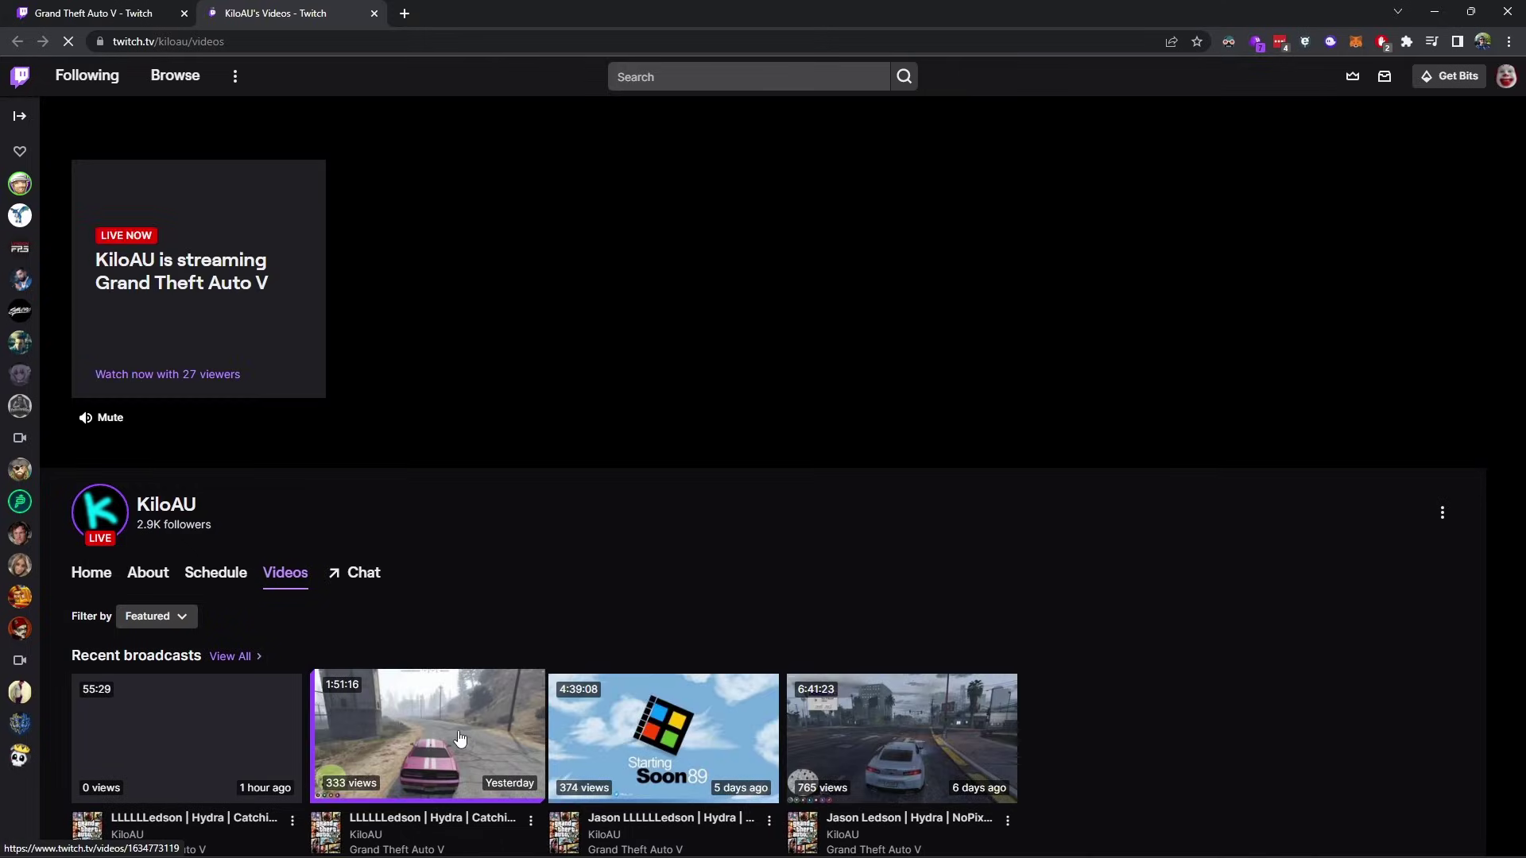
{"action": "left_click", "coordinate": [457, 733]}
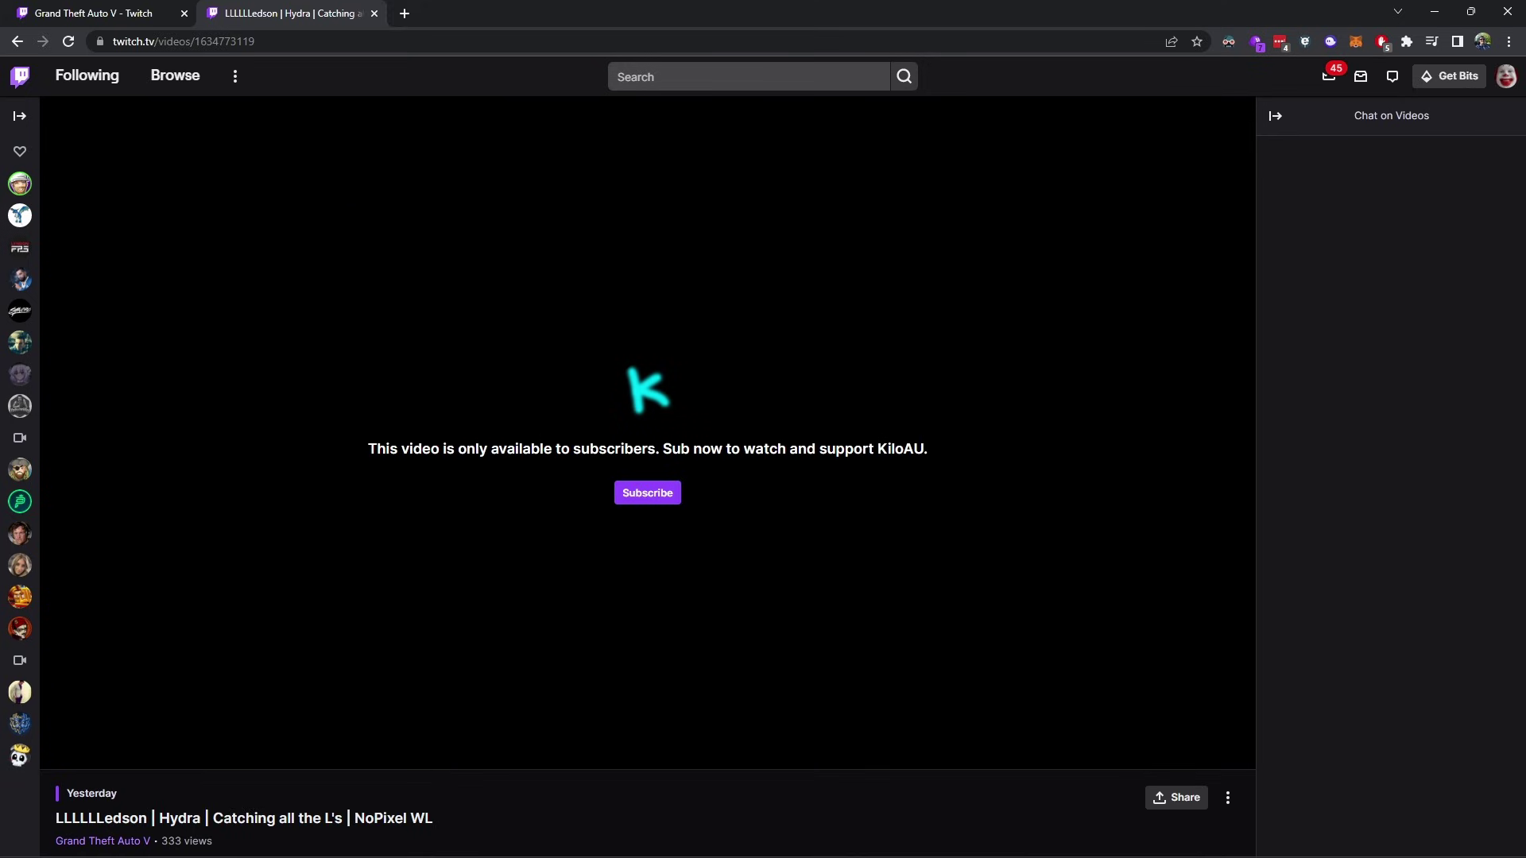
{"action": "left_click_drag", "start_coordinate": [238, 16], "coordinate": [438, 7]}
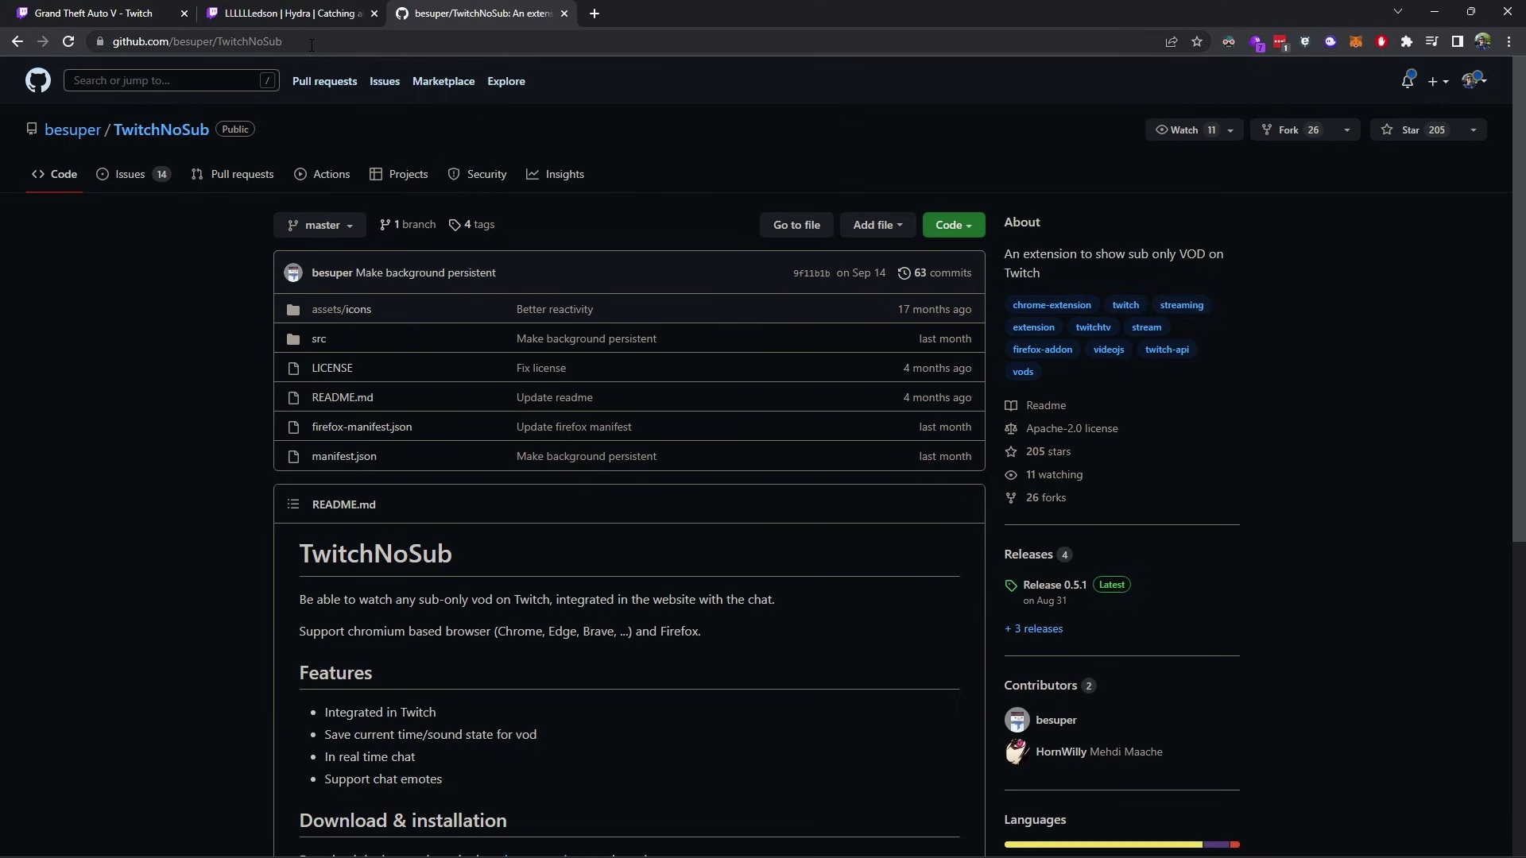
Open the README's releases section link in a new tab.
{"action": "scroll", "coordinate": [222, 318], "scroll_direction": "down", "scroll_amount": 3}
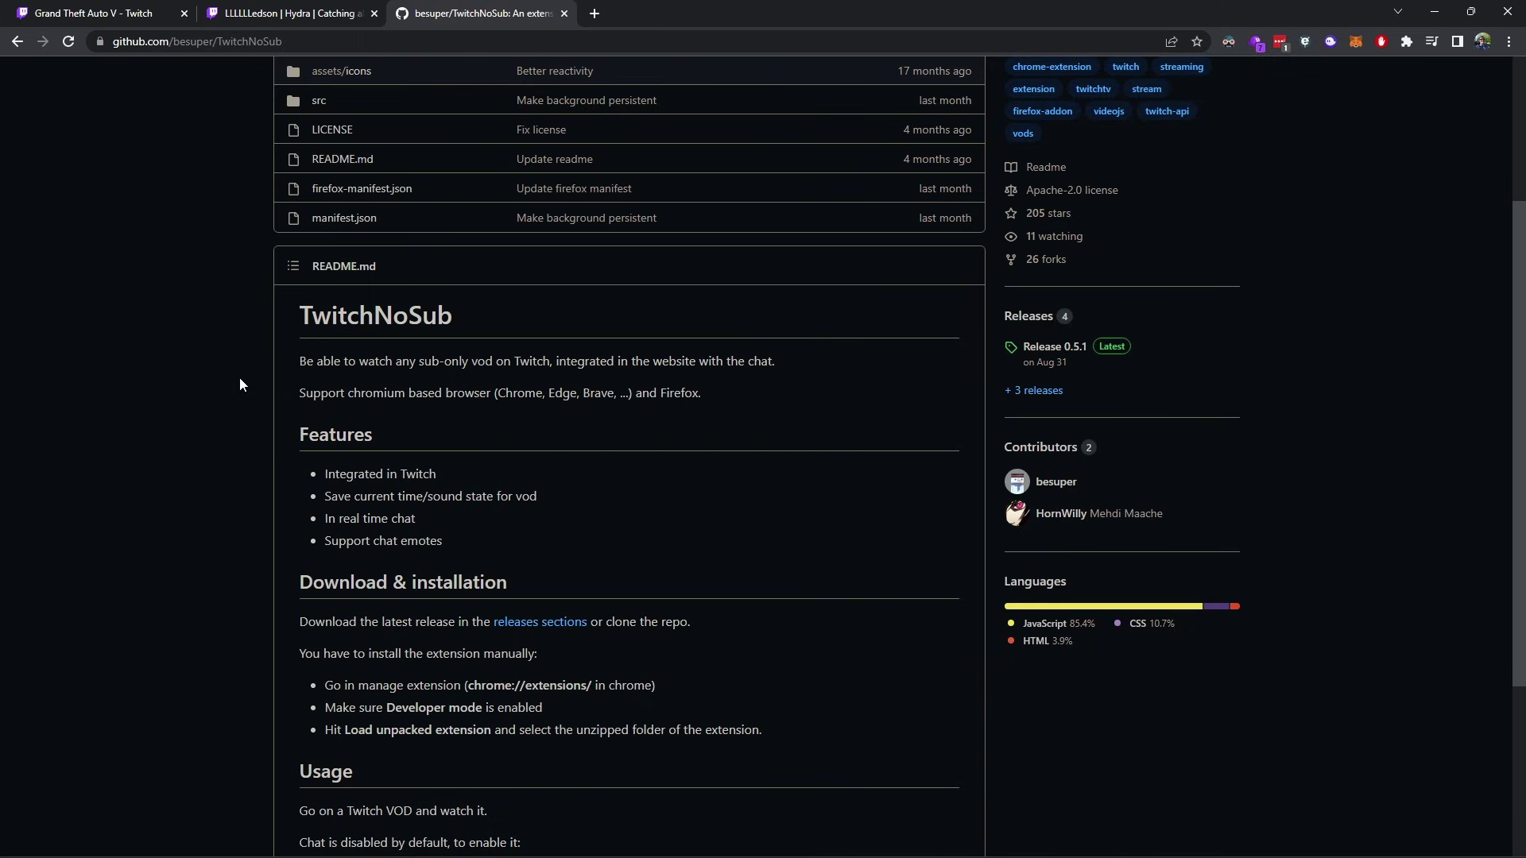
{"action": "scroll", "coordinate": [240, 377], "scroll_direction": "down", "scroll_amount": 2}
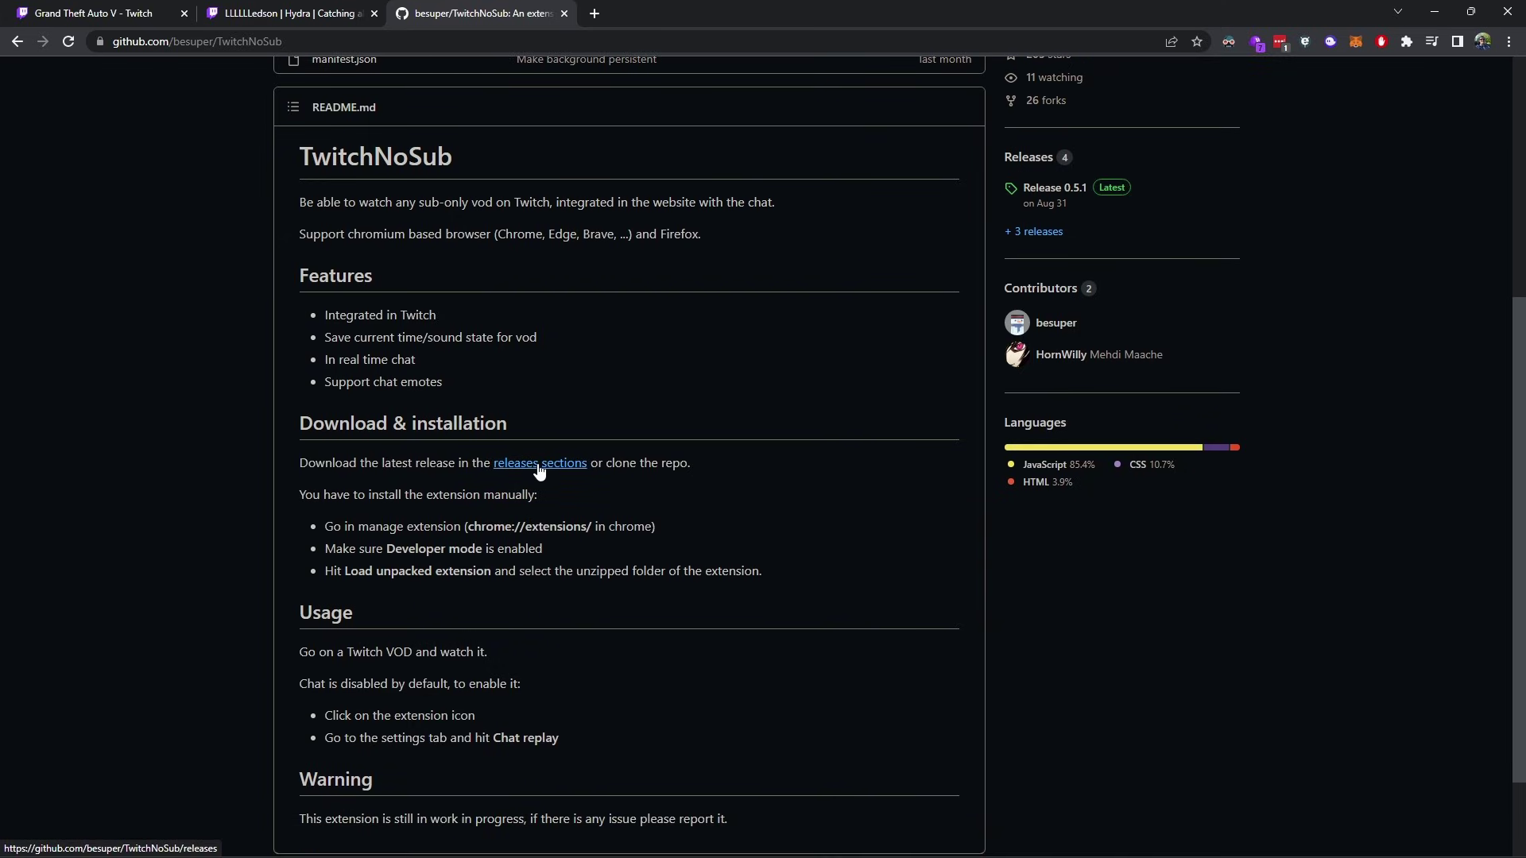
{"action": "right_click", "coordinate": [539, 470]}
{"action": "left_click", "coordinate": [574, 474]}
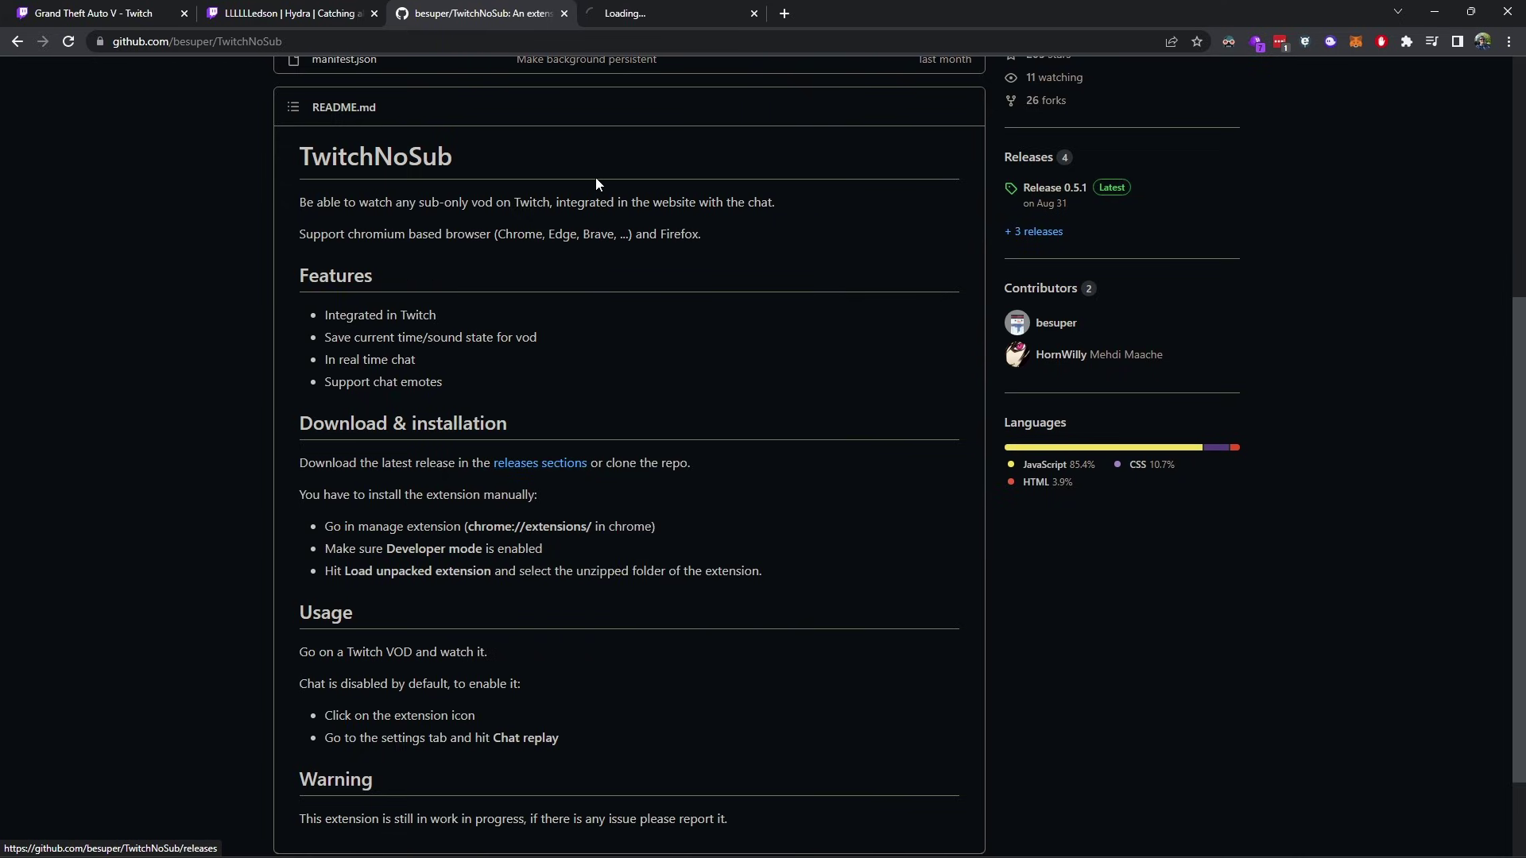
{"action": "left_click", "coordinate": [648, 11]}
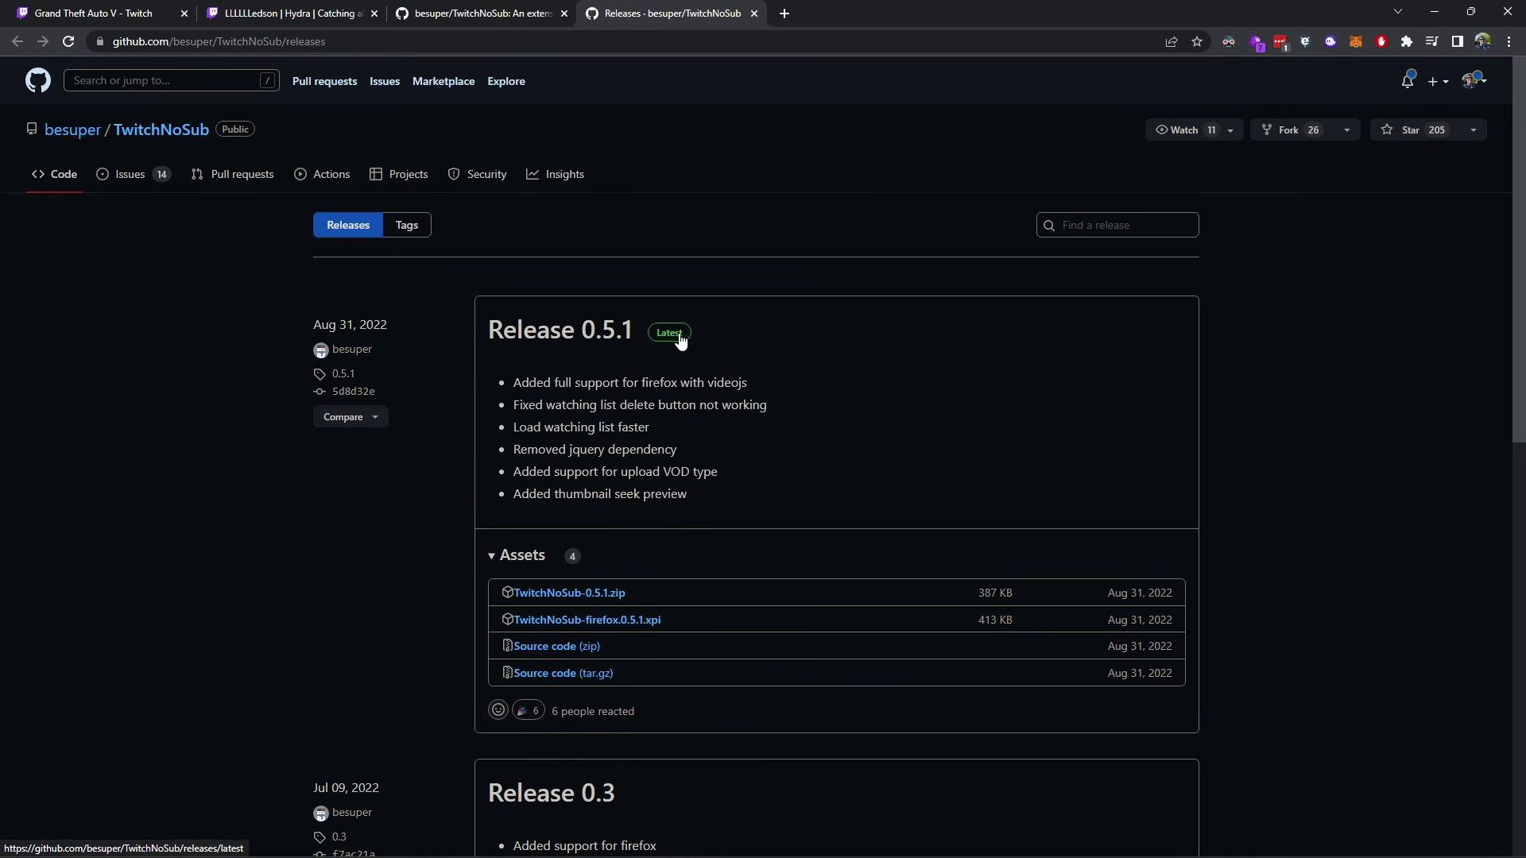
Download TwitchNoSub-0.5.1.zip from Release 0.5.1 and return to the README instructions.
{"action": "left_click", "coordinate": [580, 598]}
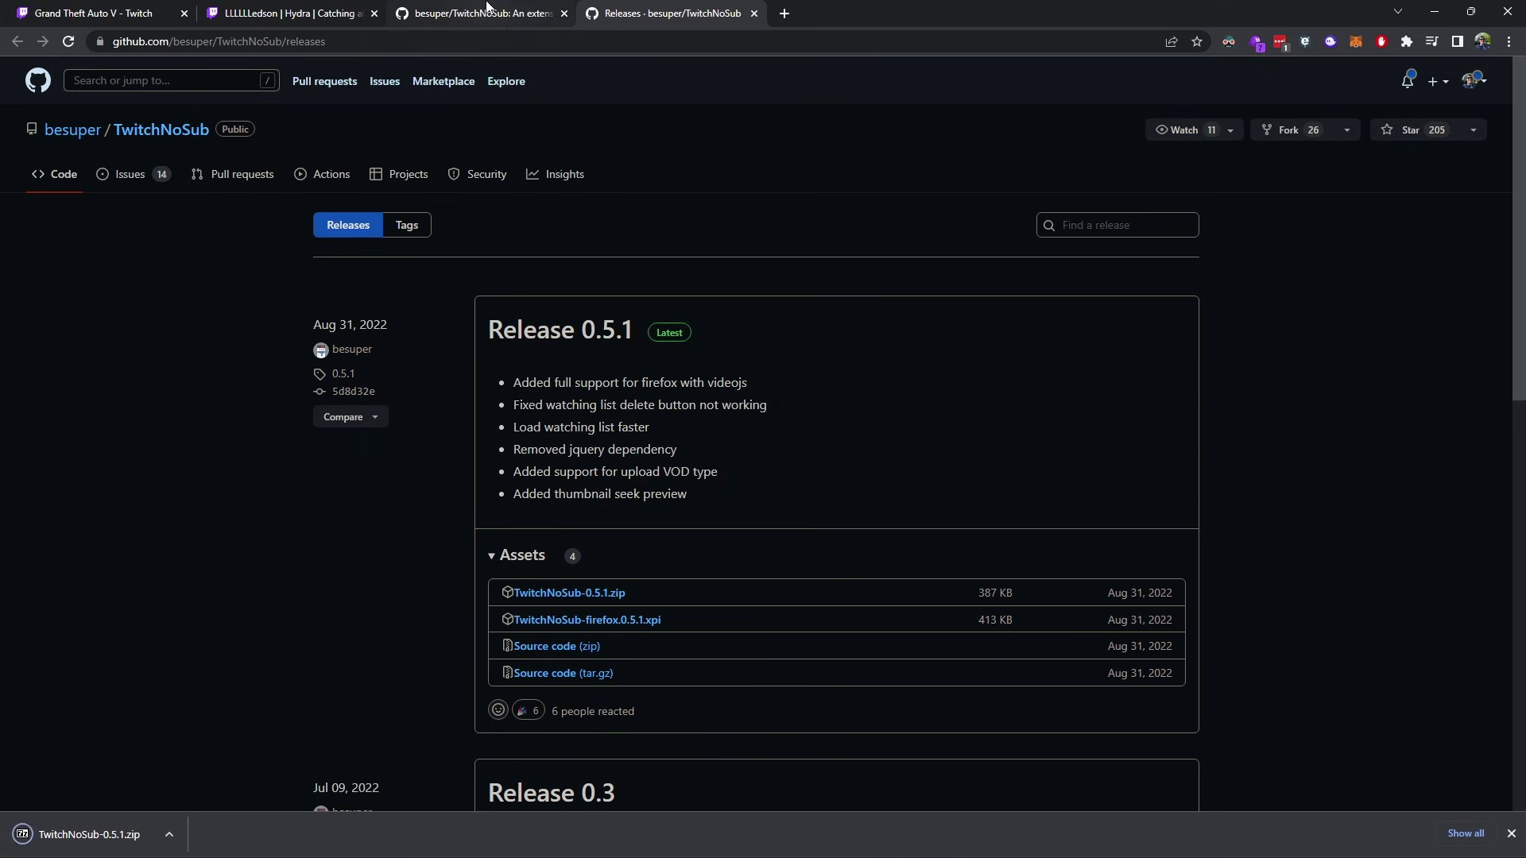
{"action": "left_click", "coordinate": [488, 13]}
{"action": "scroll", "coordinate": [507, 271], "scroll_direction": "down", "scroll_amount": 1}
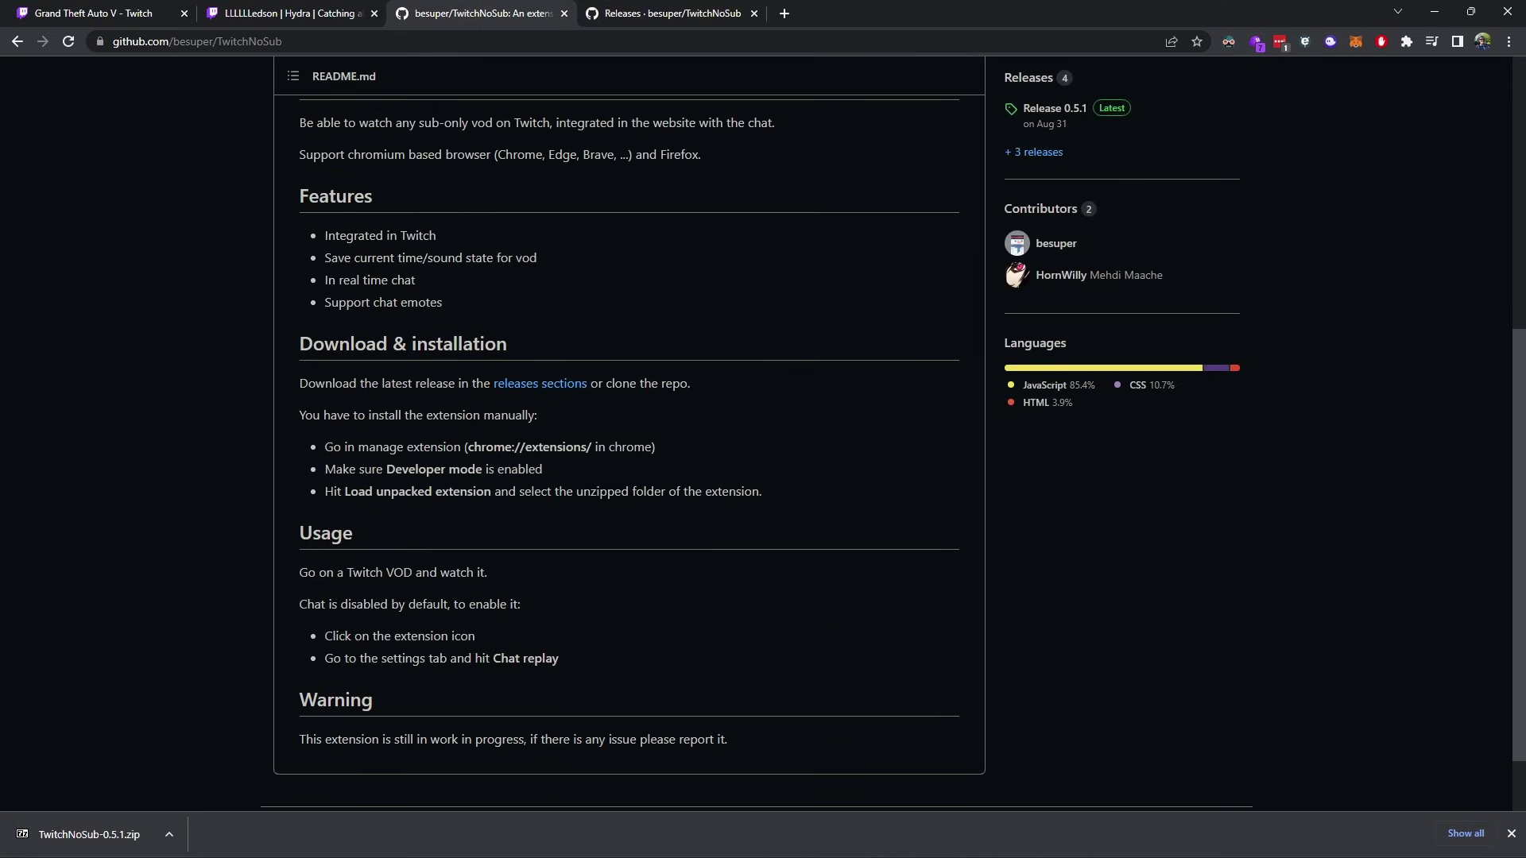
Copy chrome://extensions/ from the README and open it in a new tab.
{"action": "left_click_drag", "start_coordinate": [469, 447], "coordinate": [545, 447]}
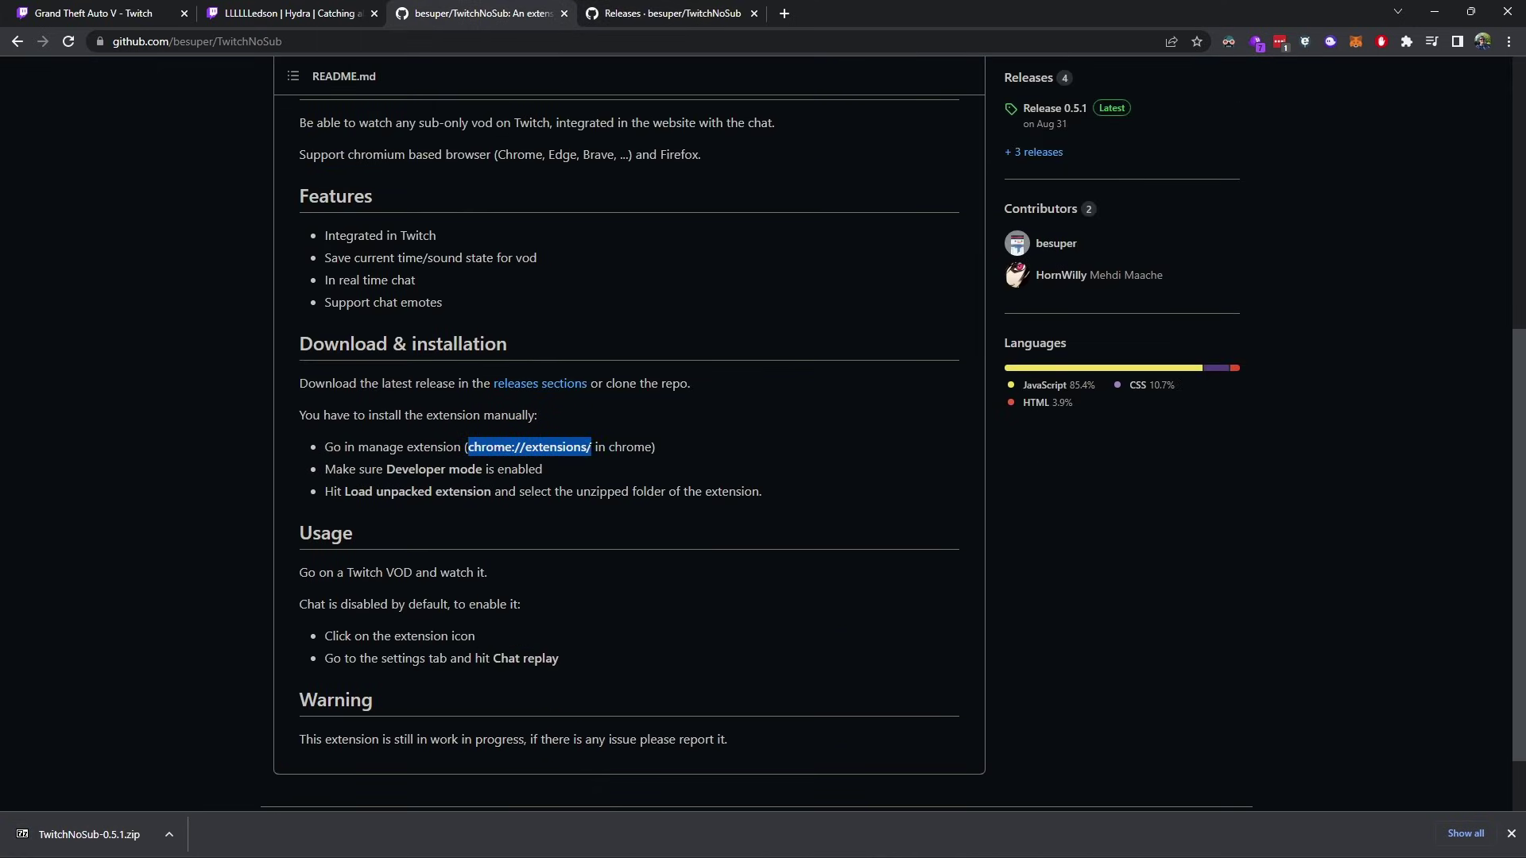
{"action": "right_click", "coordinate": [577, 447]}
{"action": "left_click", "coordinate": [623, 460]}
{"action": "left_click", "coordinate": [786, 13]}
{"action": "key", "text": "ctrl+v"}
{"action": "key", "text": "Return"}
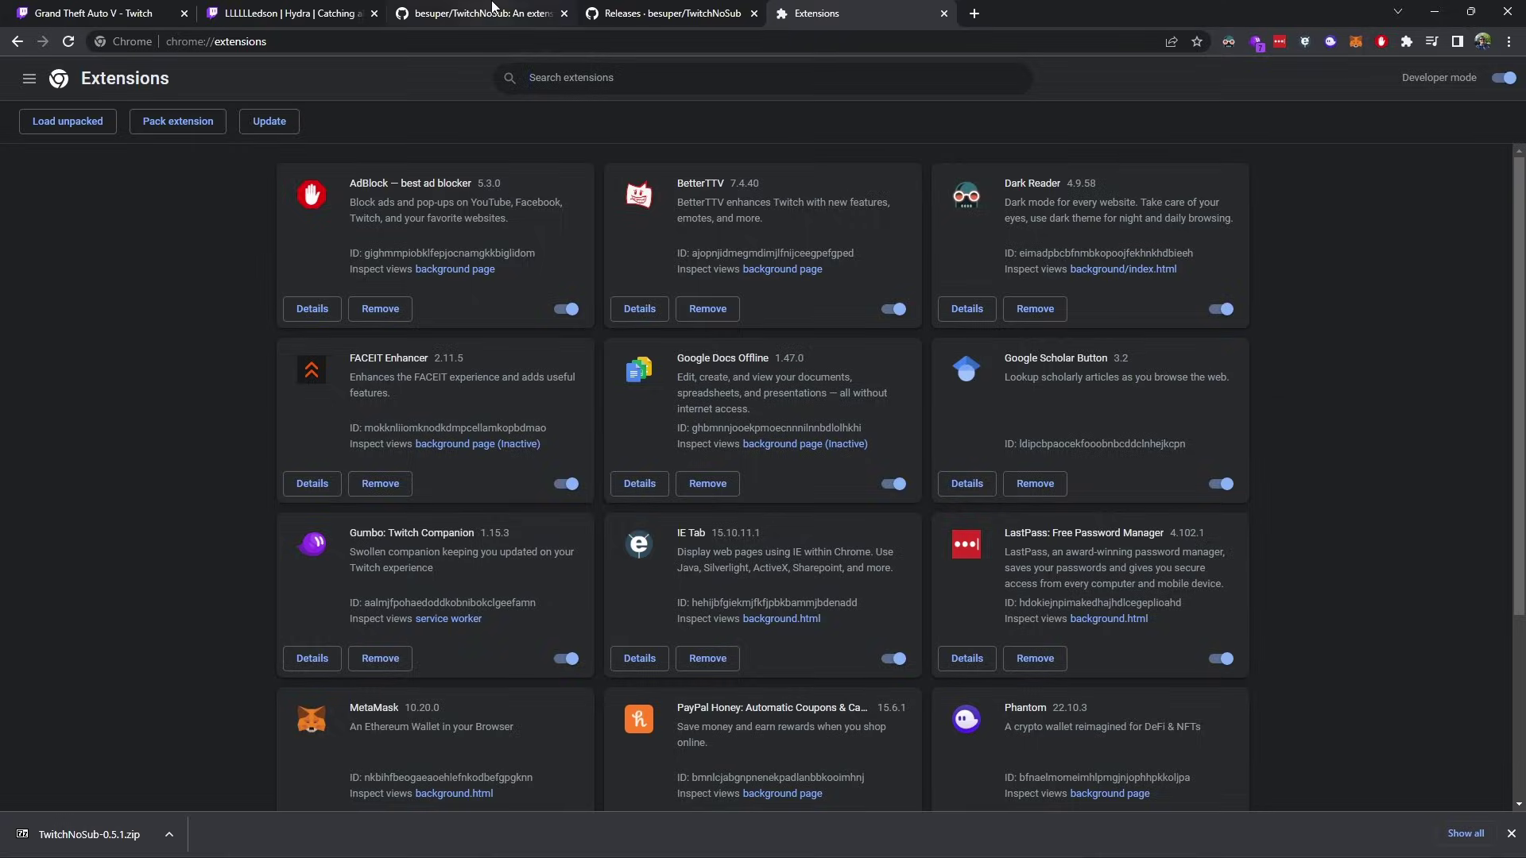
Check the README's Developer mode and Load unpacked steps against the Extensions page.
{"action": "left_click", "coordinate": [485, 12]}
{"action": "left_click_drag", "start_coordinate": [365, 469], "coordinate": [494, 469]}
{"action": "left_click", "coordinate": [494, 469]}
{"action": "left_click", "coordinate": [832, 6]}
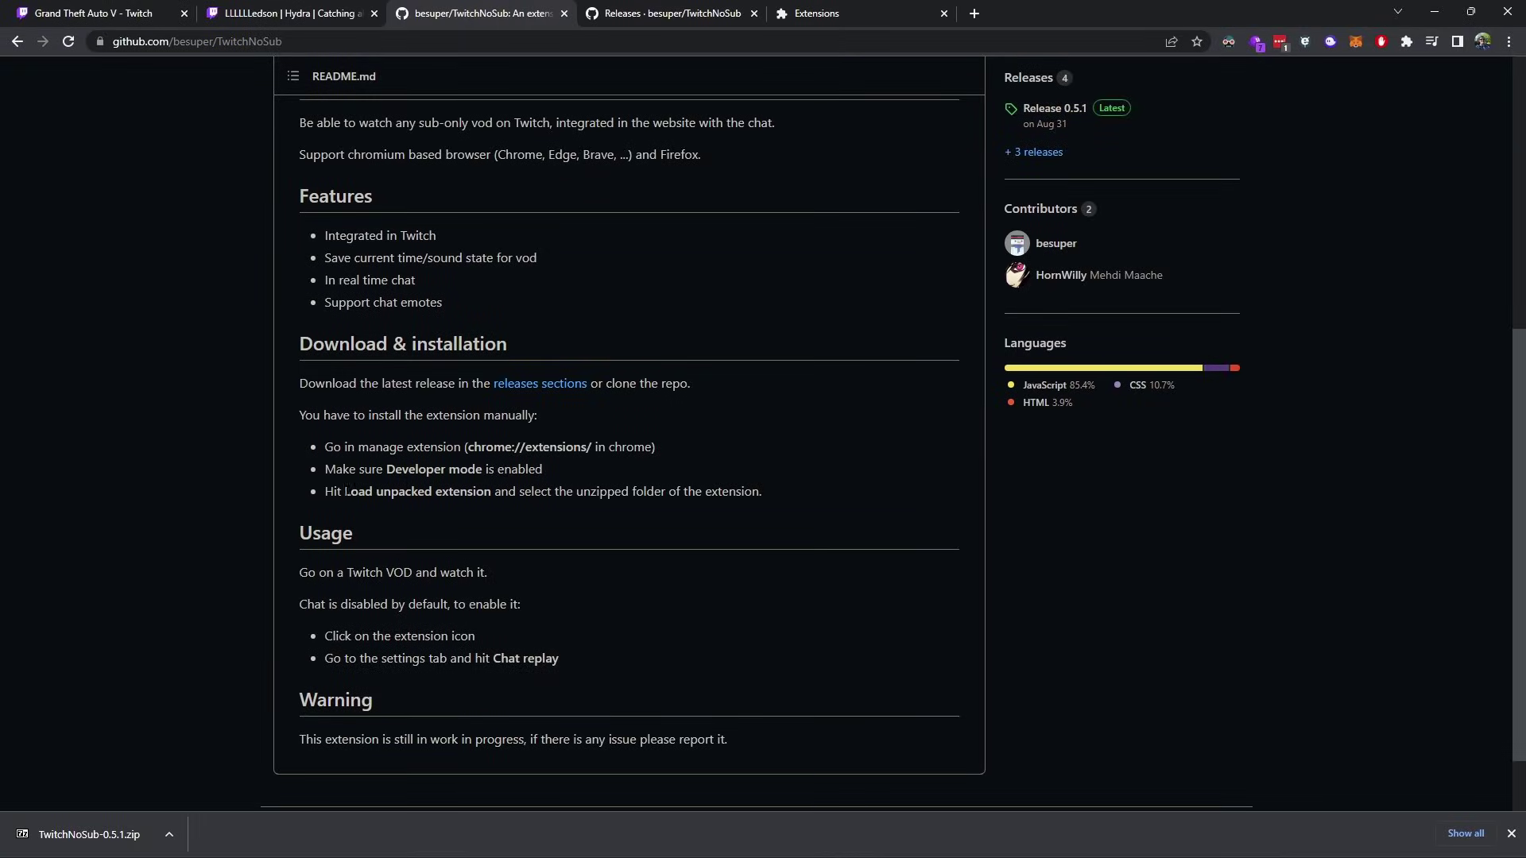
{"action": "left_click_drag", "start_coordinate": [346, 491], "coordinate": [432, 491]}
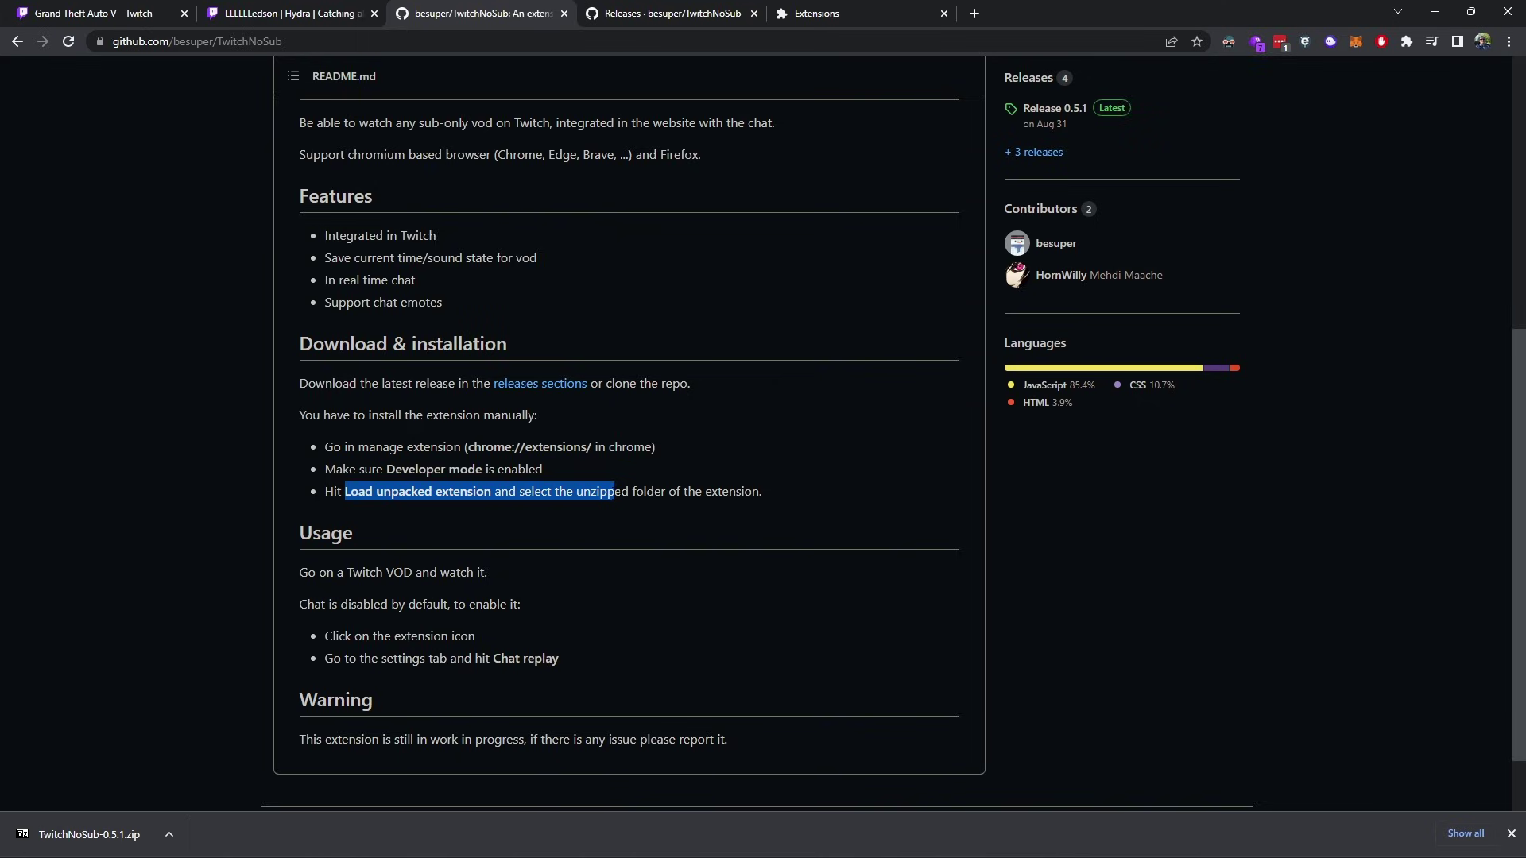
{"action": "left_click_drag", "start_coordinate": [653, 491], "coordinate": [774, 491]}
{"action": "left_click", "coordinate": [774, 492]}
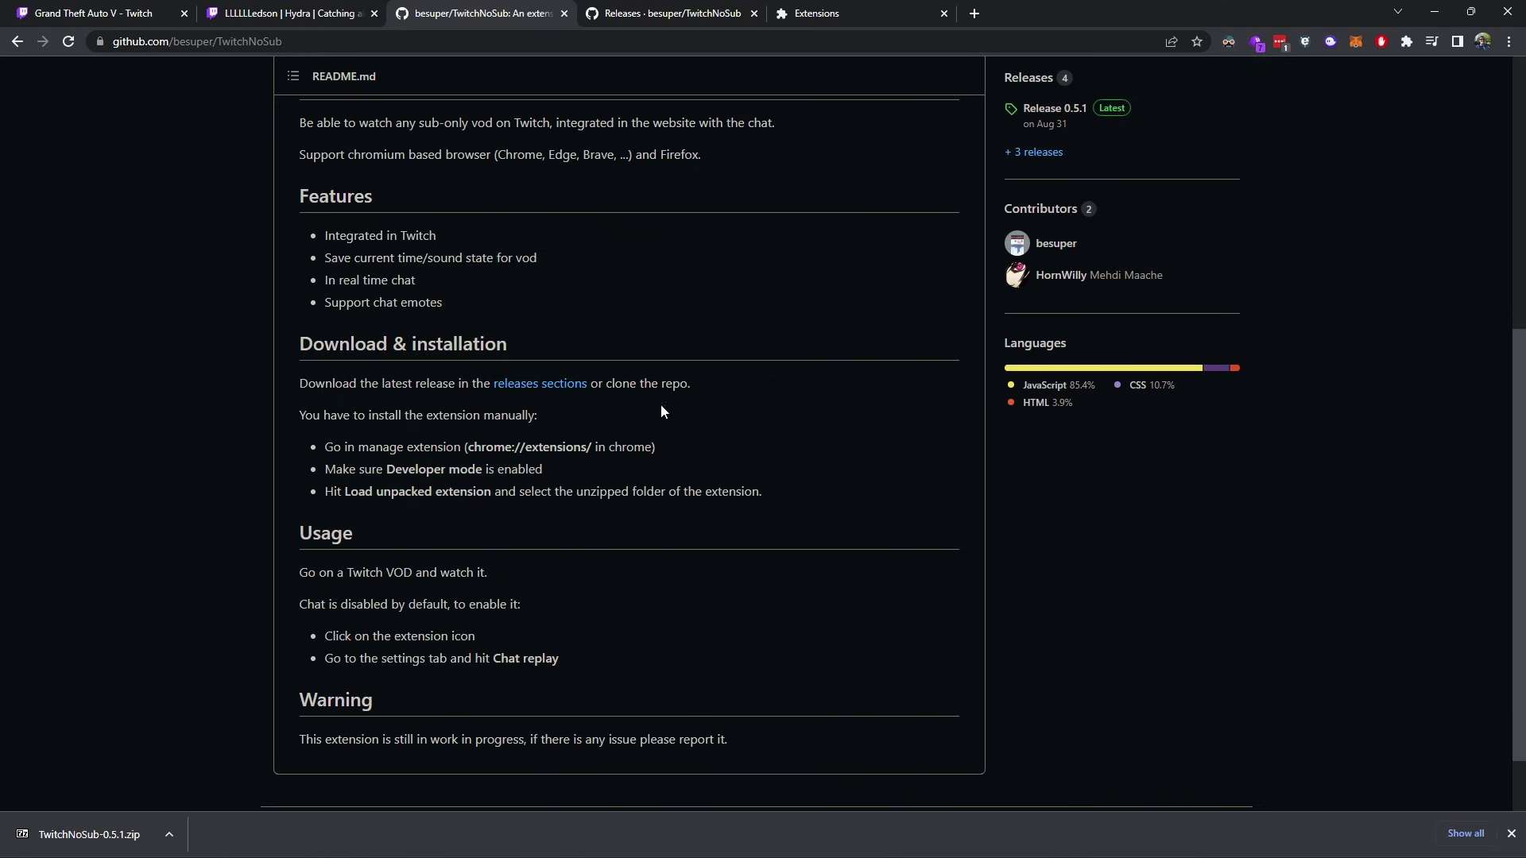
Reveal the downloaded TwitchNoSub-0.5.1.zip in the Downloads folder.
{"action": "left_click", "coordinate": [169, 834]}
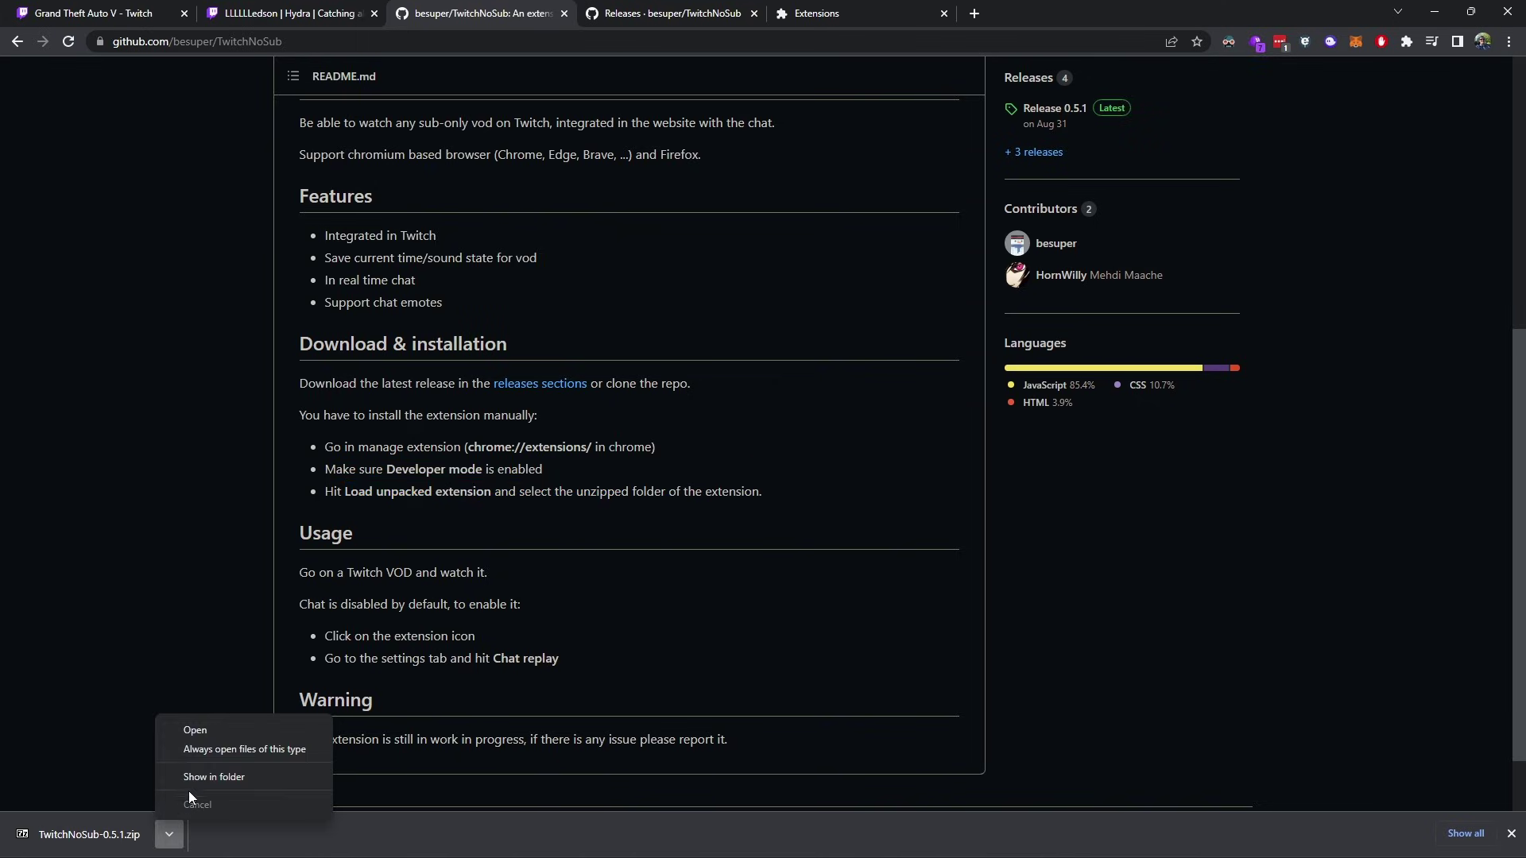
{"action": "left_click", "coordinate": [202, 775]}
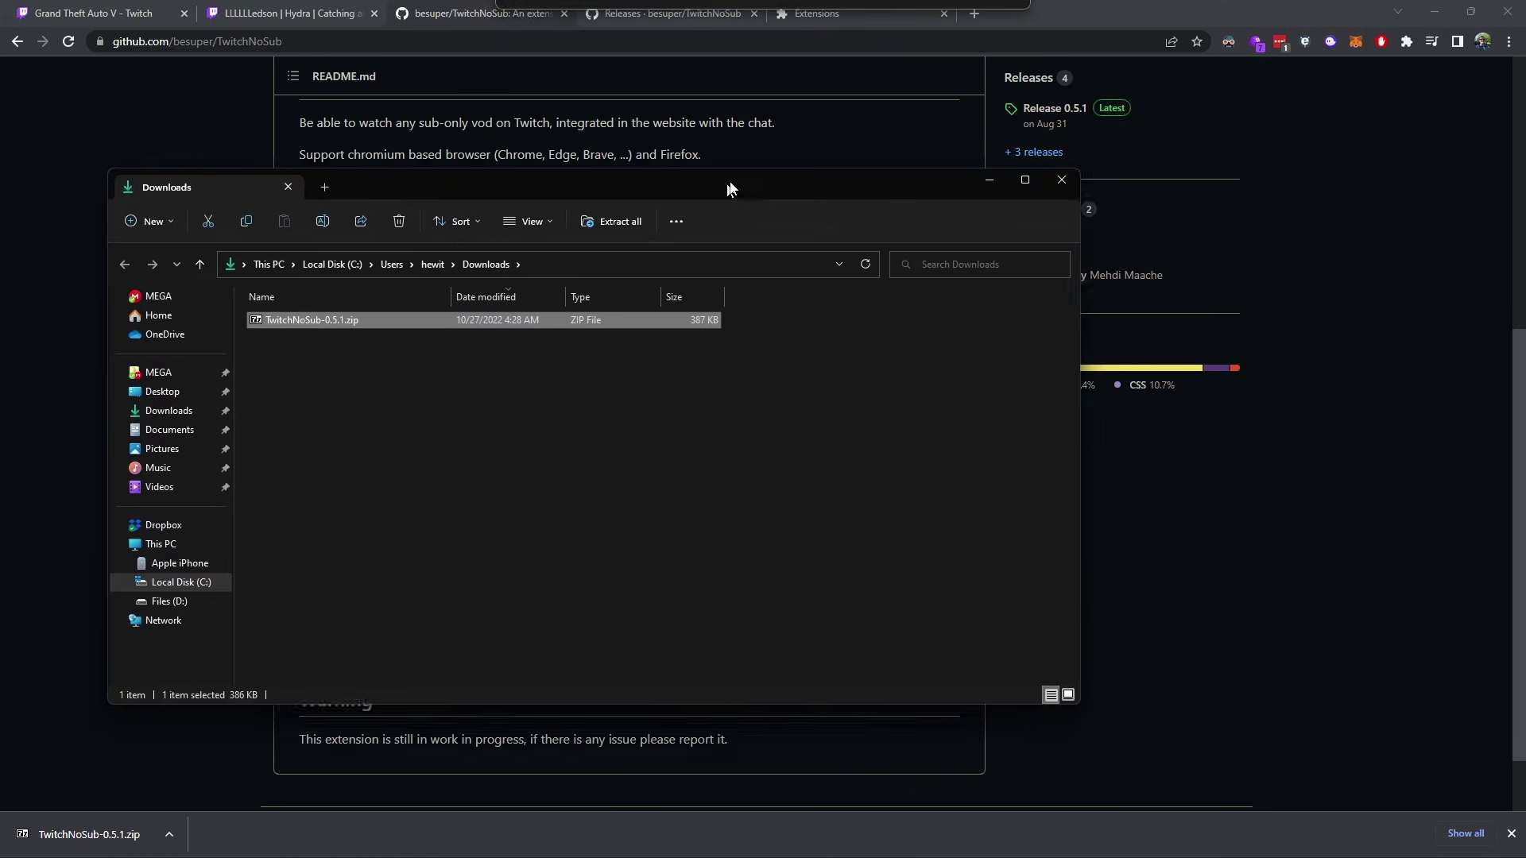
{"action": "left_click_drag", "start_coordinate": [726, 188], "coordinate": [888, 130]}
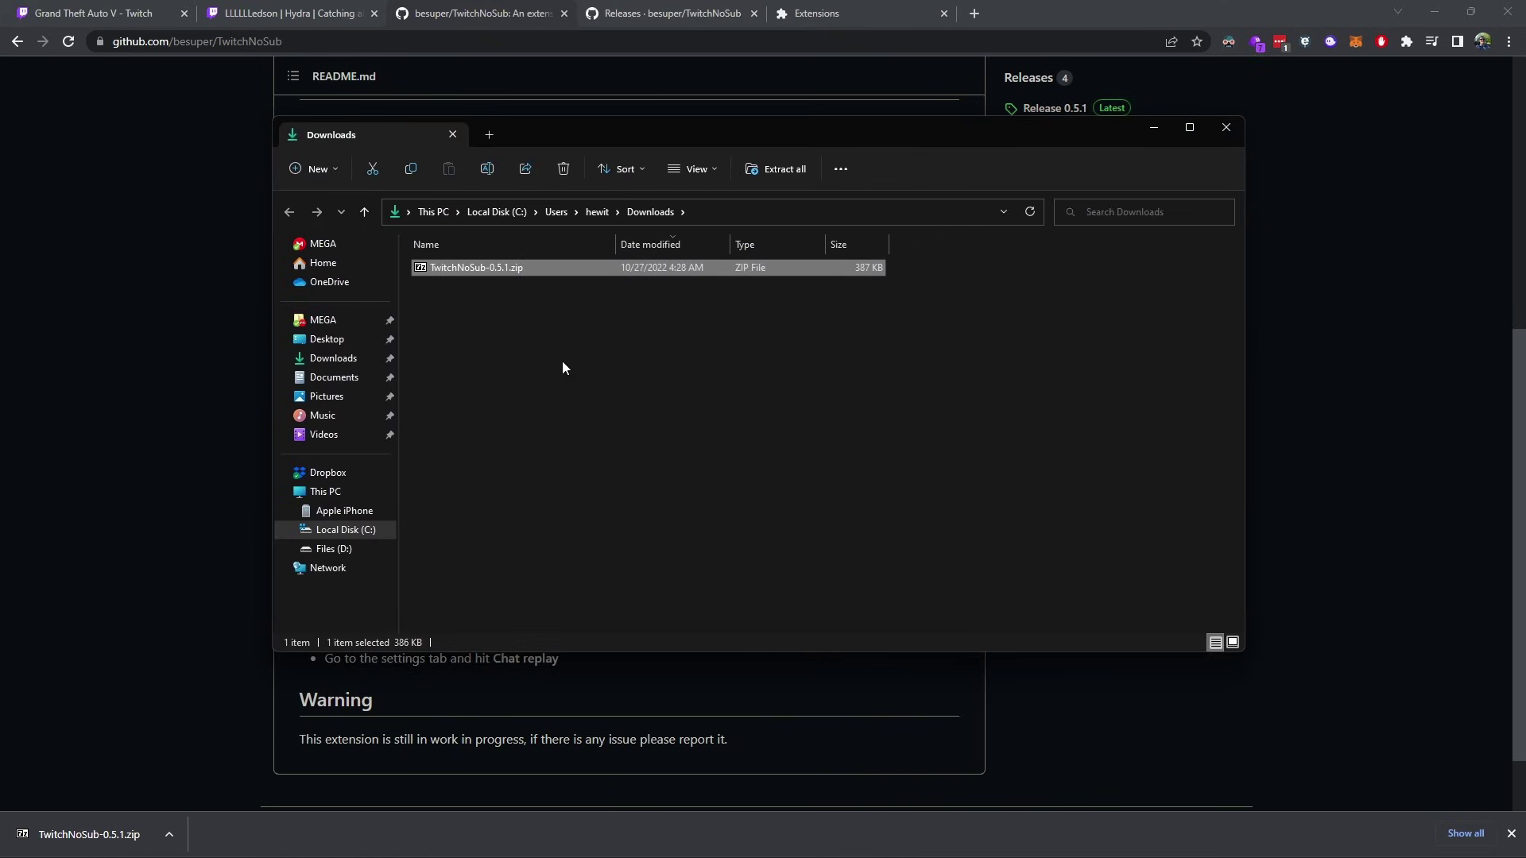
Extract the zip into a TwitchNoSub-0.5.1 folder, then close the Explorer windows.
{"action": "right_click", "coordinate": [475, 268]}
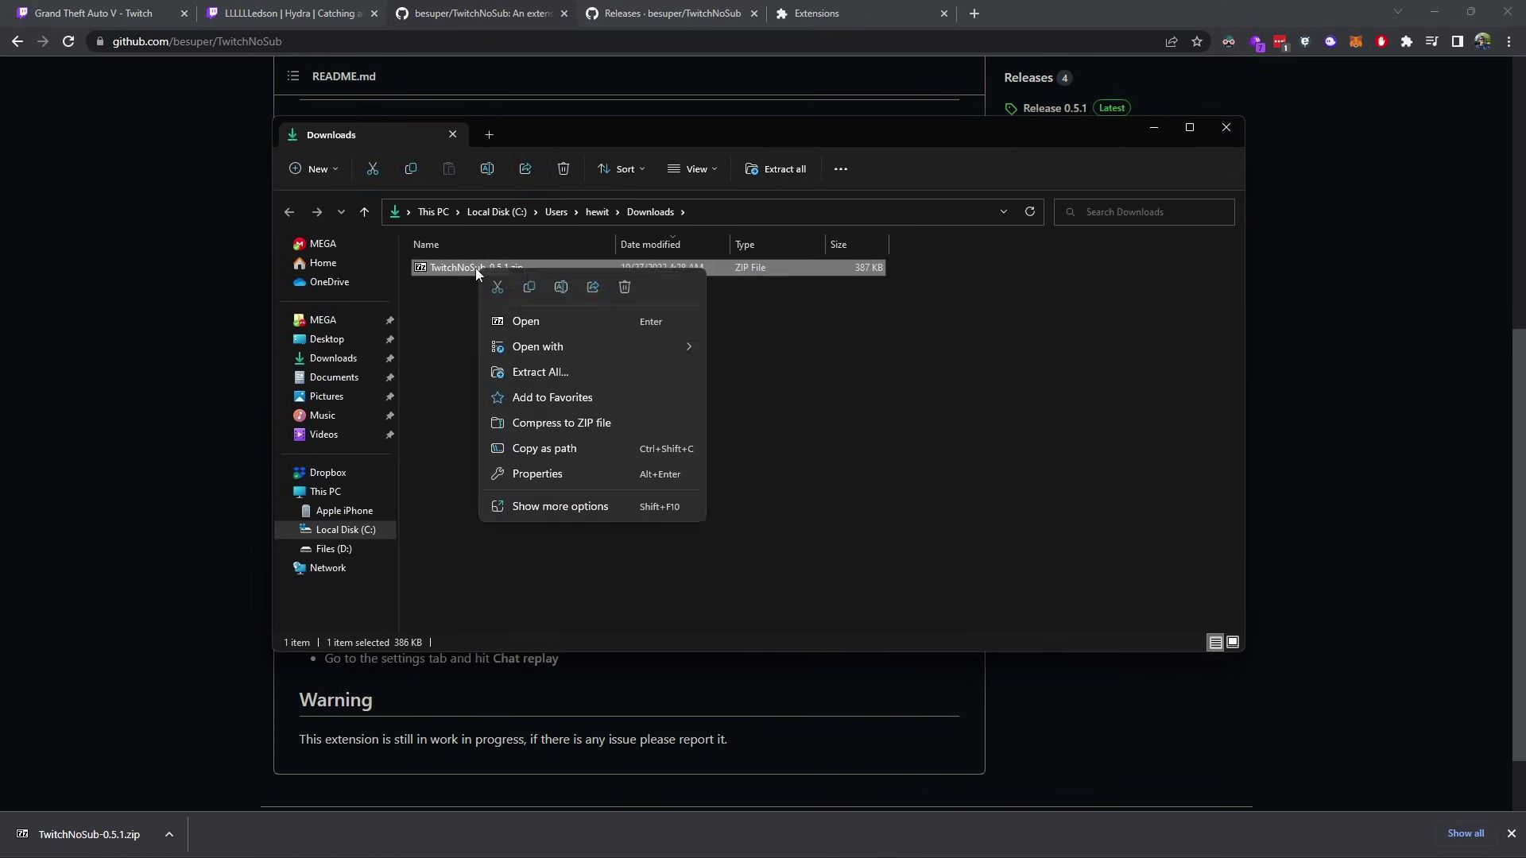
{"action": "left_click", "coordinate": [545, 370]}
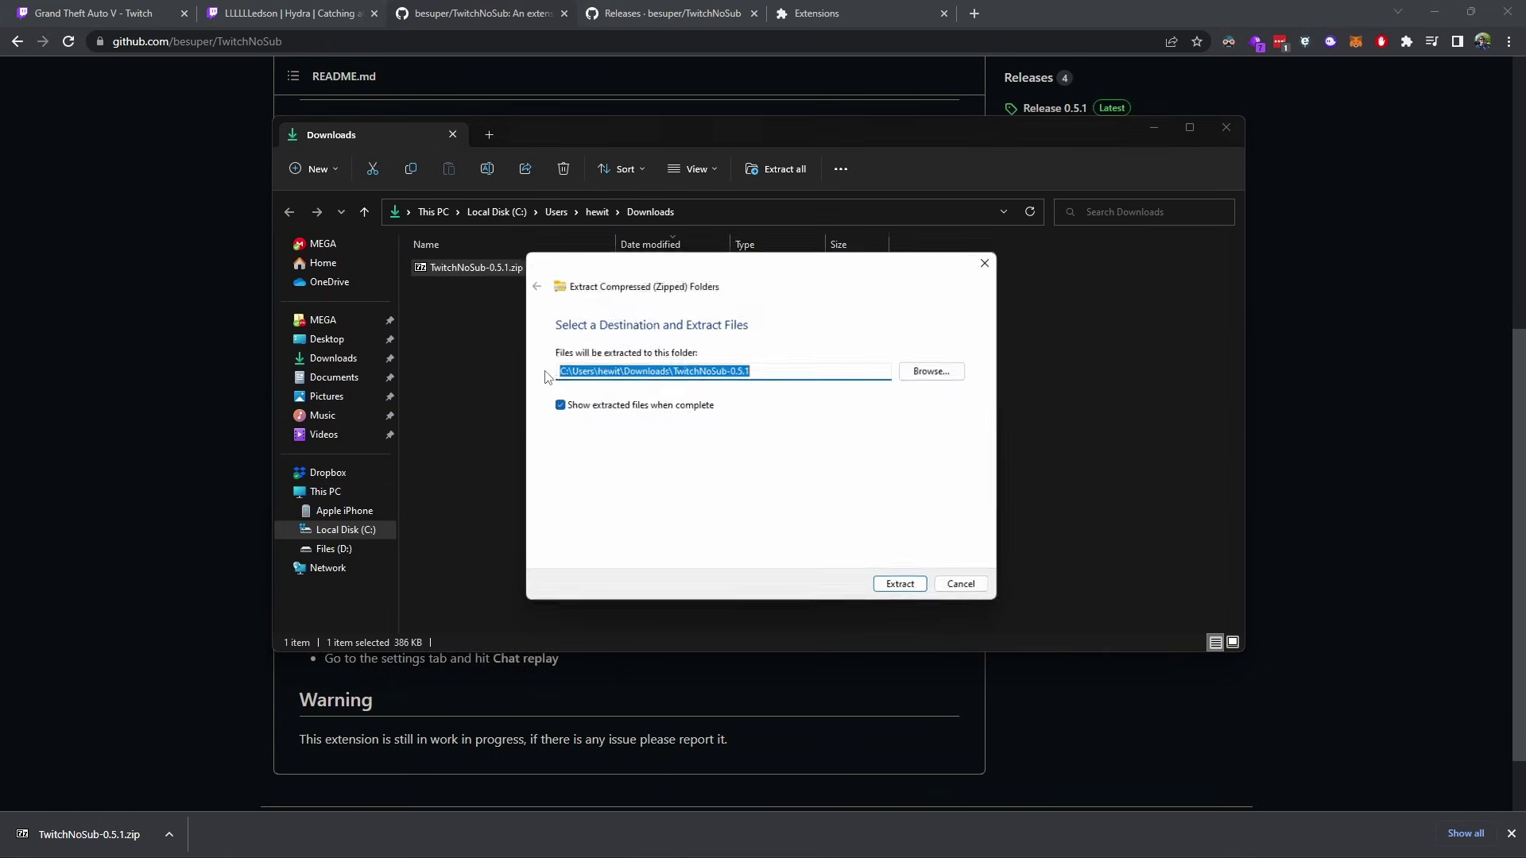
{"action": "left_click", "coordinate": [920, 595]}
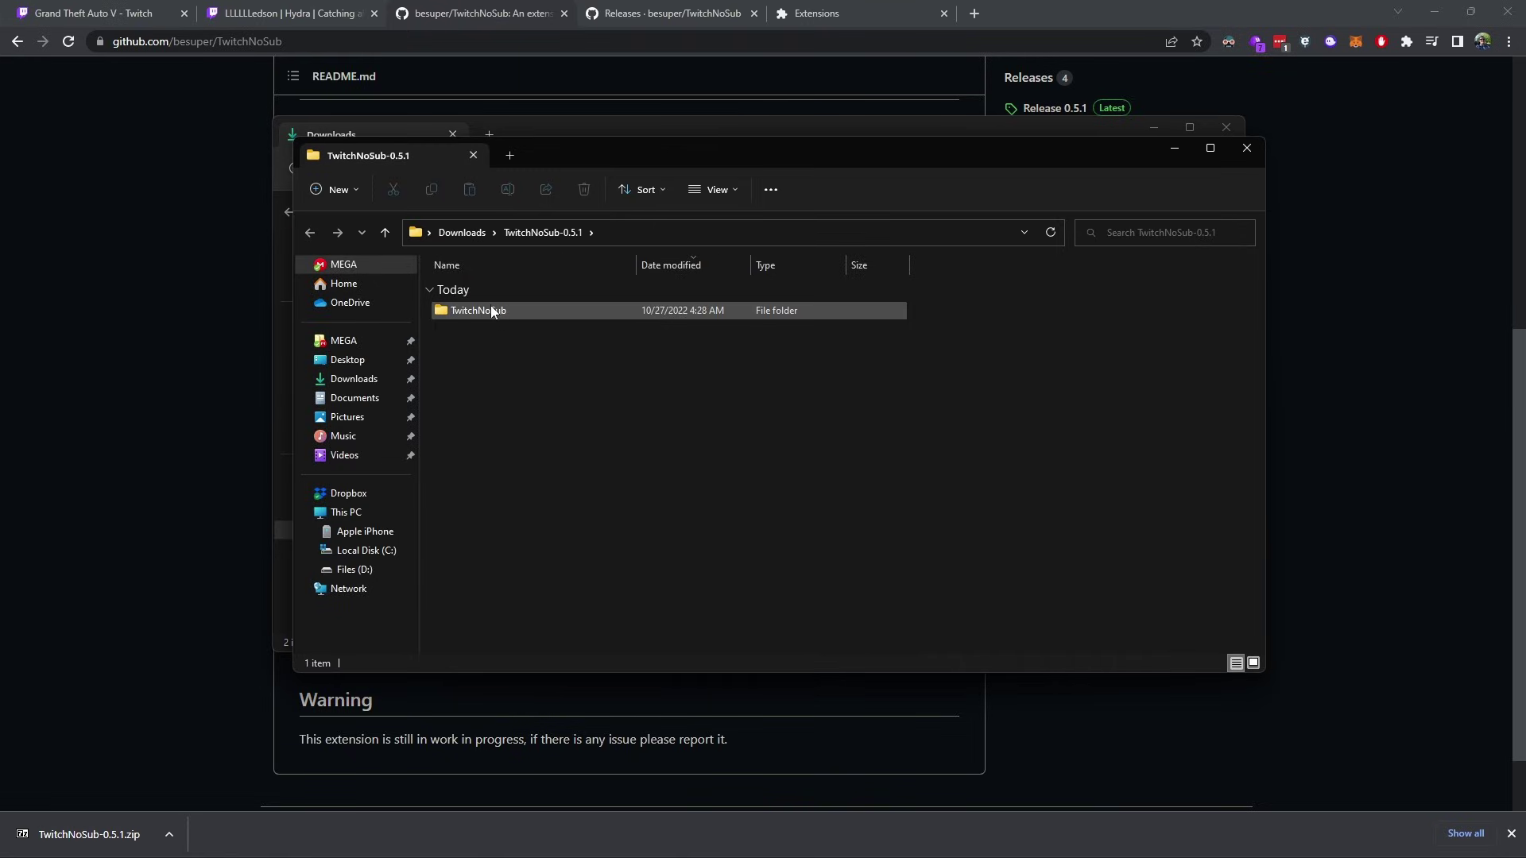
{"action": "left_click", "coordinate": [1246, 148]}
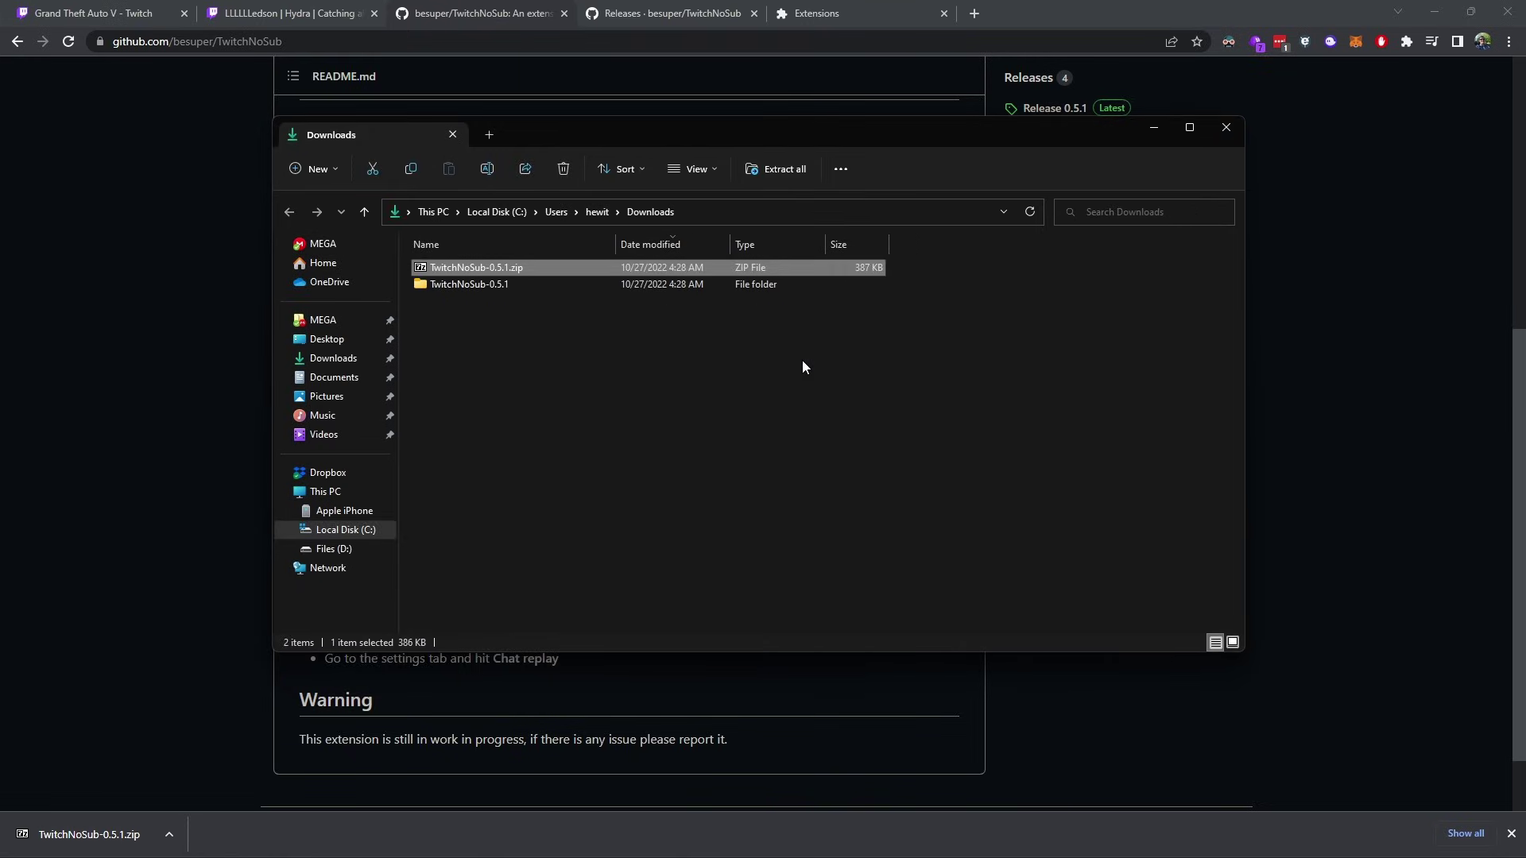
{"action": "left_click", "coordinate": [803, 362]}
{"action": "left_click", "coordinate": [1224, 131]}
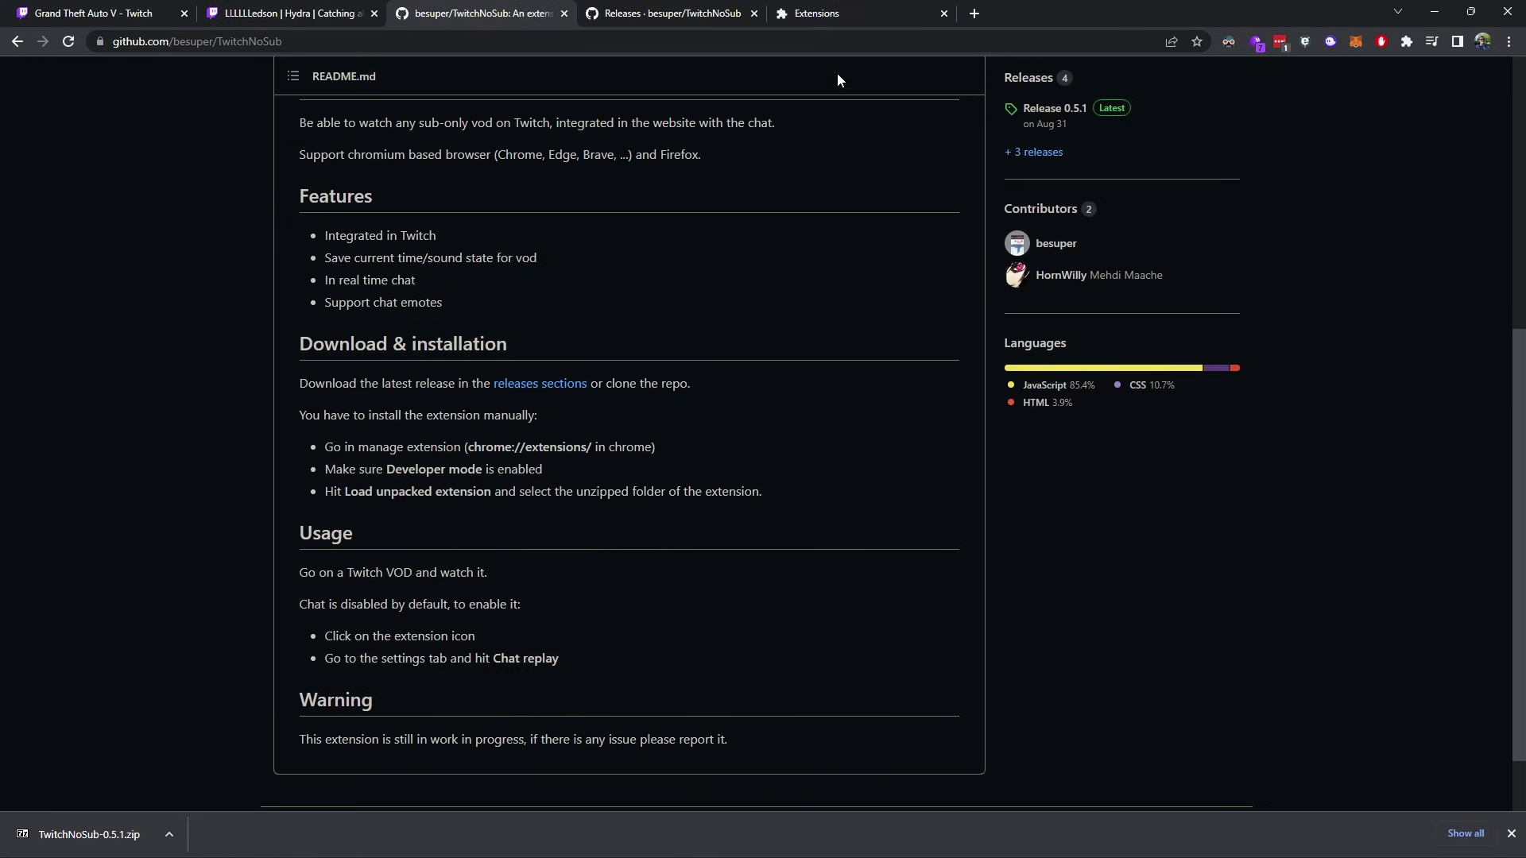
Load Downloads > TwitchNoSub-0.5.1 > TwitchNoSub as an unpacked extension.
{"action": "left_click", "coordinate": [847, 8]}
{"action": "left_click", "coordinate": [68, 121]}
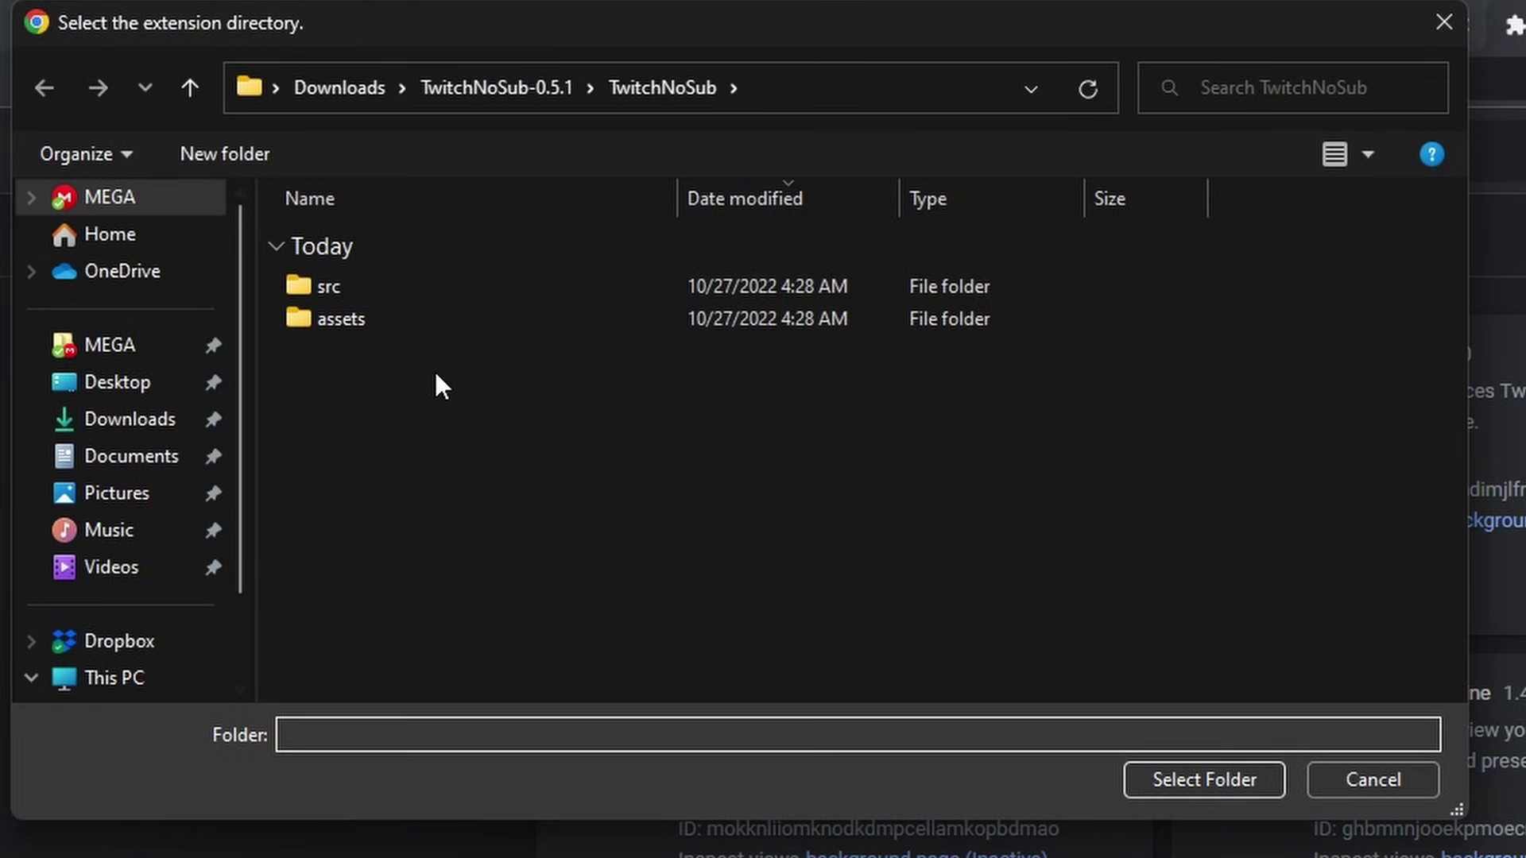
{"action": "left_click", "coordinate": [493, 85]}
{"action": "left_click", "coordinate": [350, 88]}
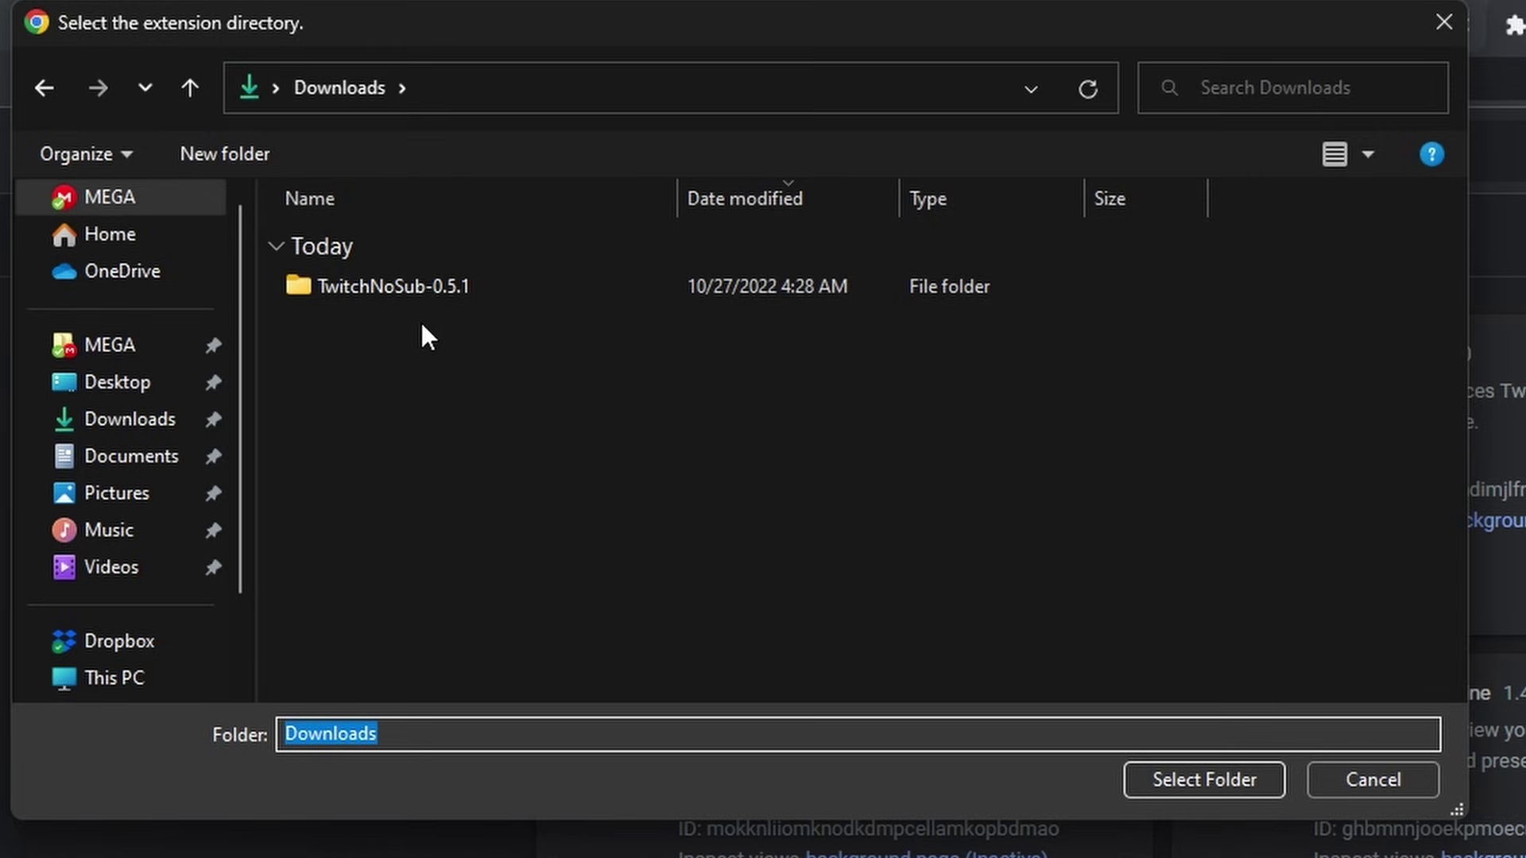
{"action": "left_click", "coordinate": [397, 289]}
{"action": "double_click", "coordinate": [399, 289]}
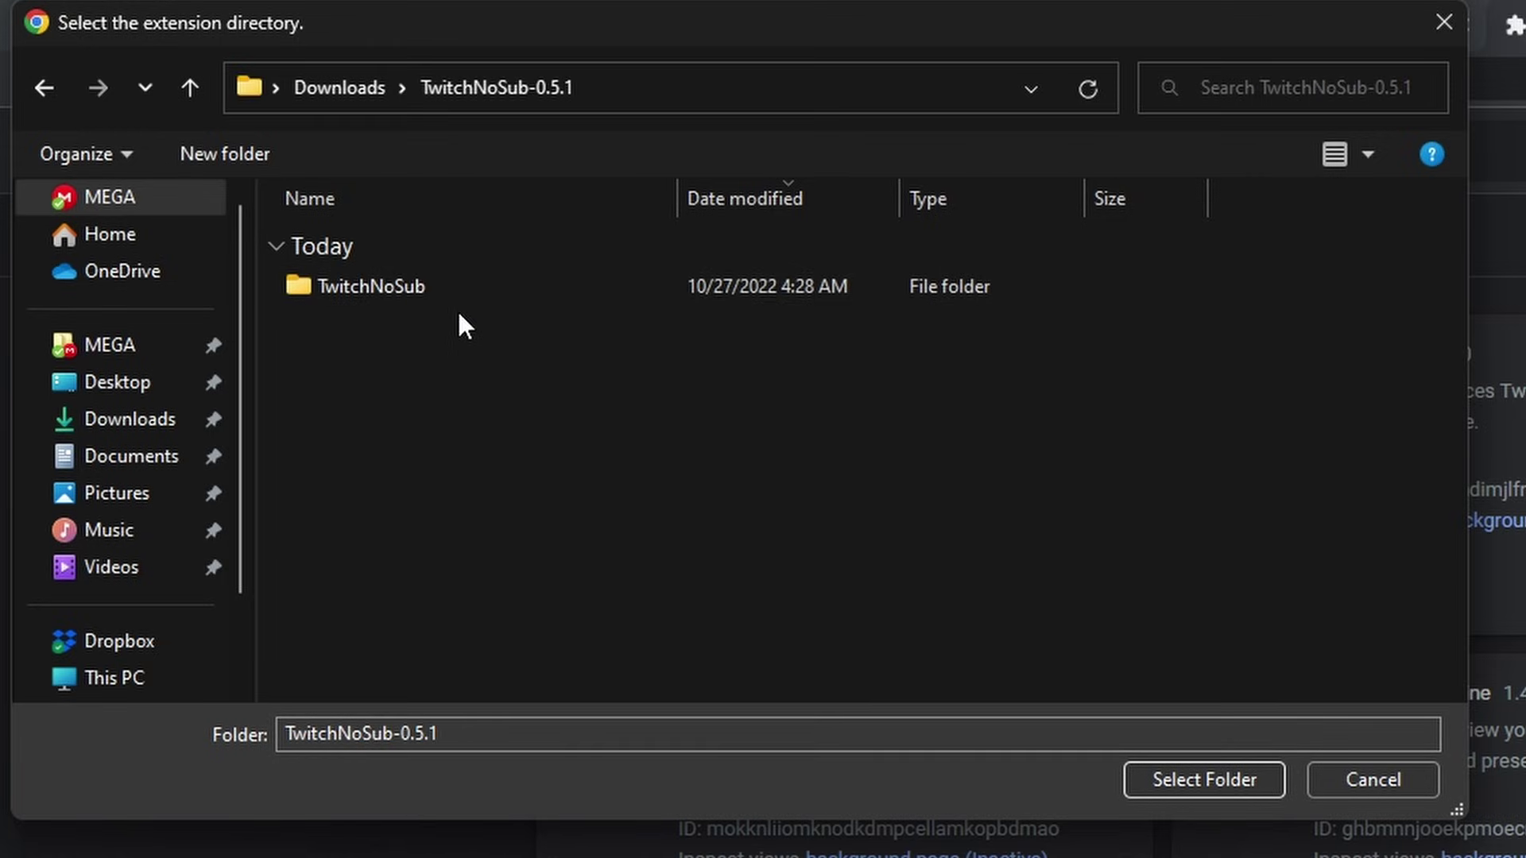
{"action": "left_click", "coordinate": [368, 300]}
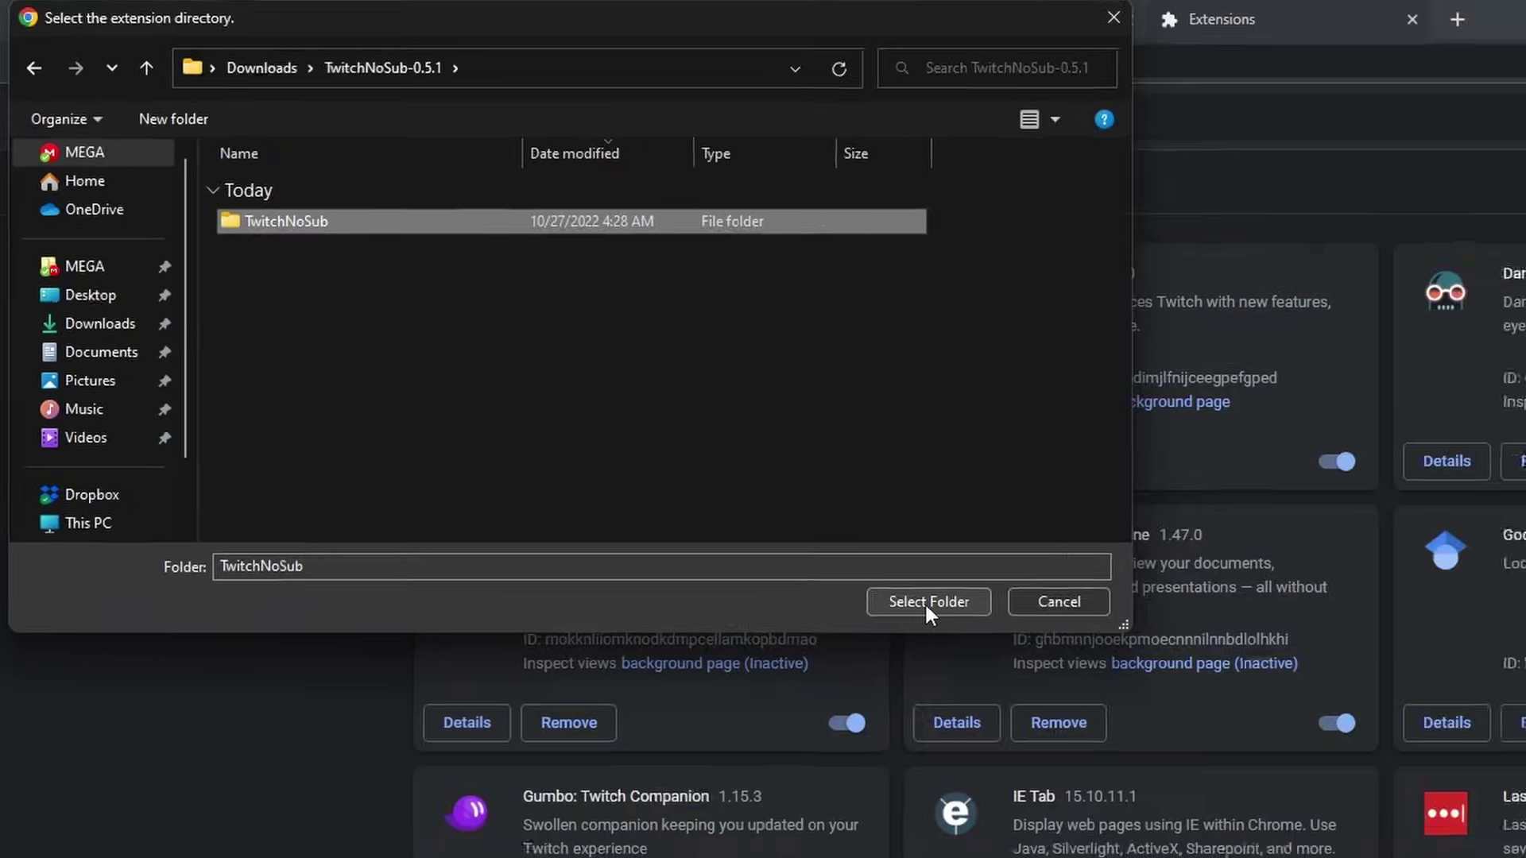
{"action": "left_click", "coordinate": [924, 603]}
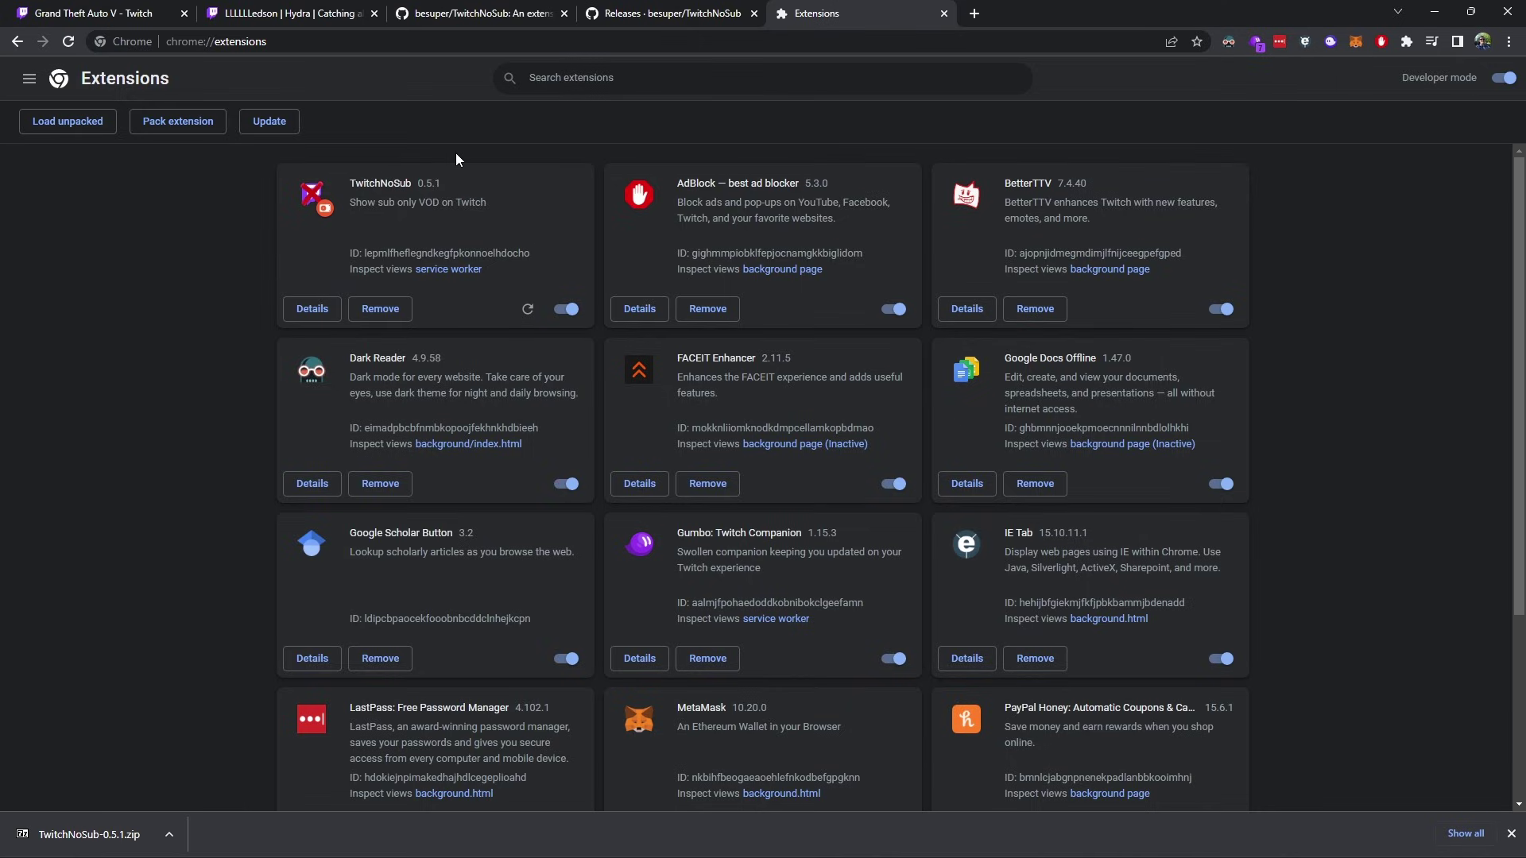
Reload the subscriber-only VOD tab with the extension active and mute it.
{"action": "left_click", "coordinate": [272, 8]}
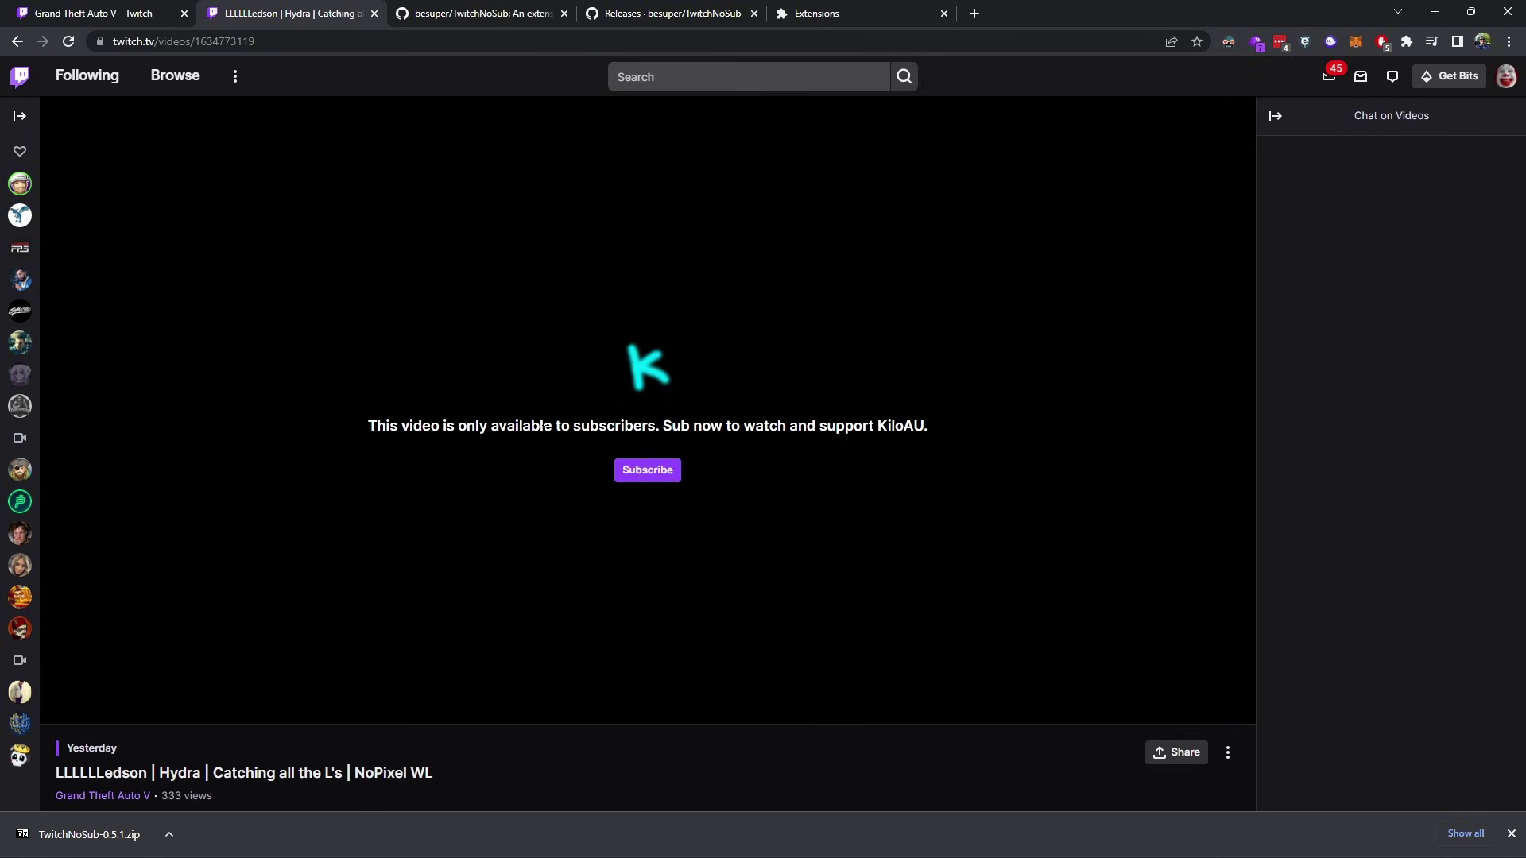
{"action": "left_click", "coordinate": [68, 40]}
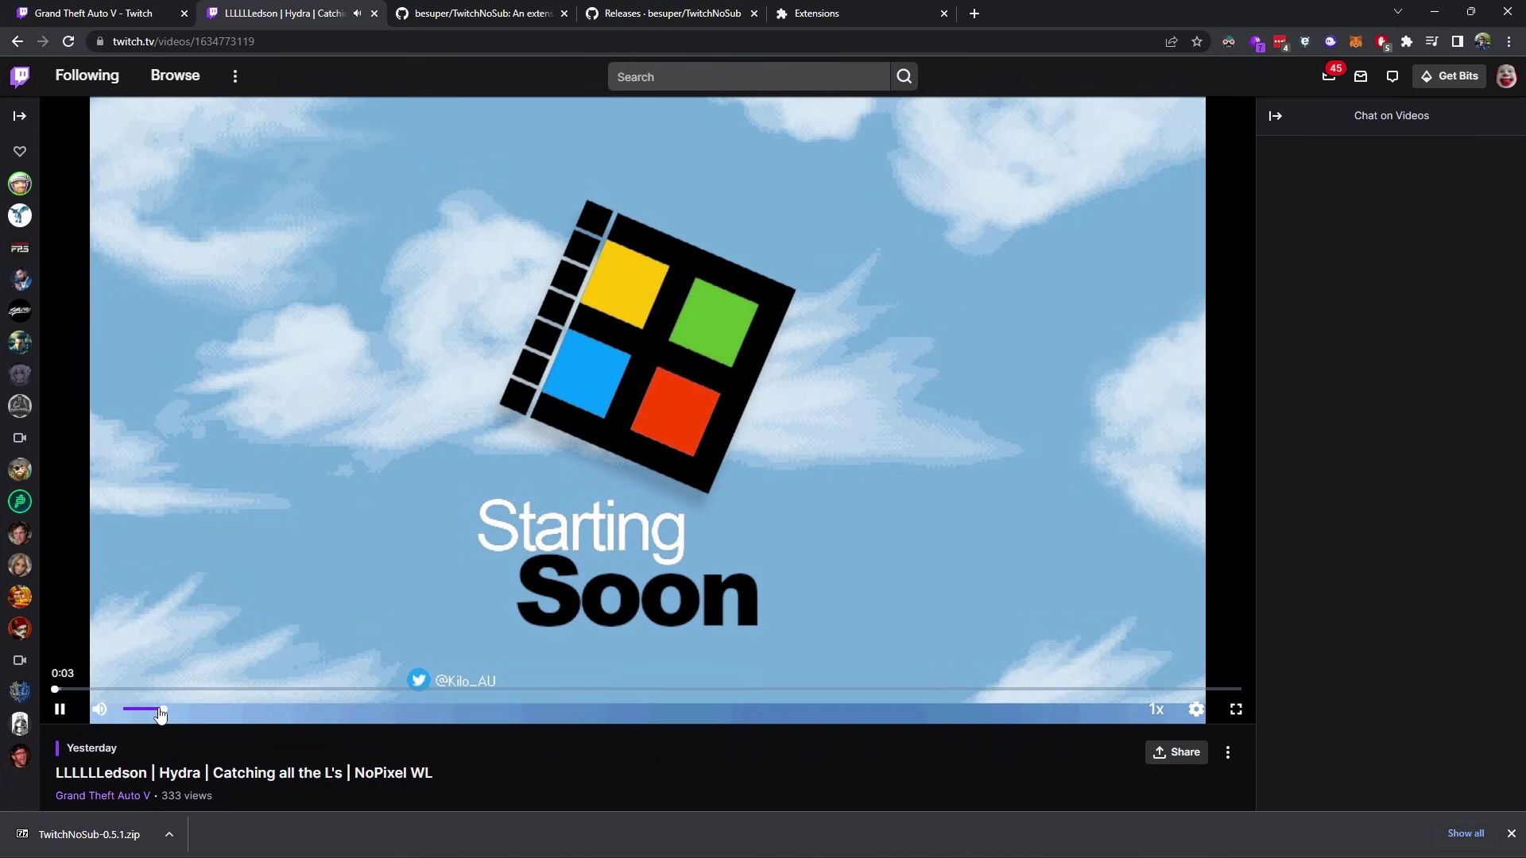
{"action": "left_click_drag", "start_coordinate": [159, 713], "coordinate": [122, 711]}
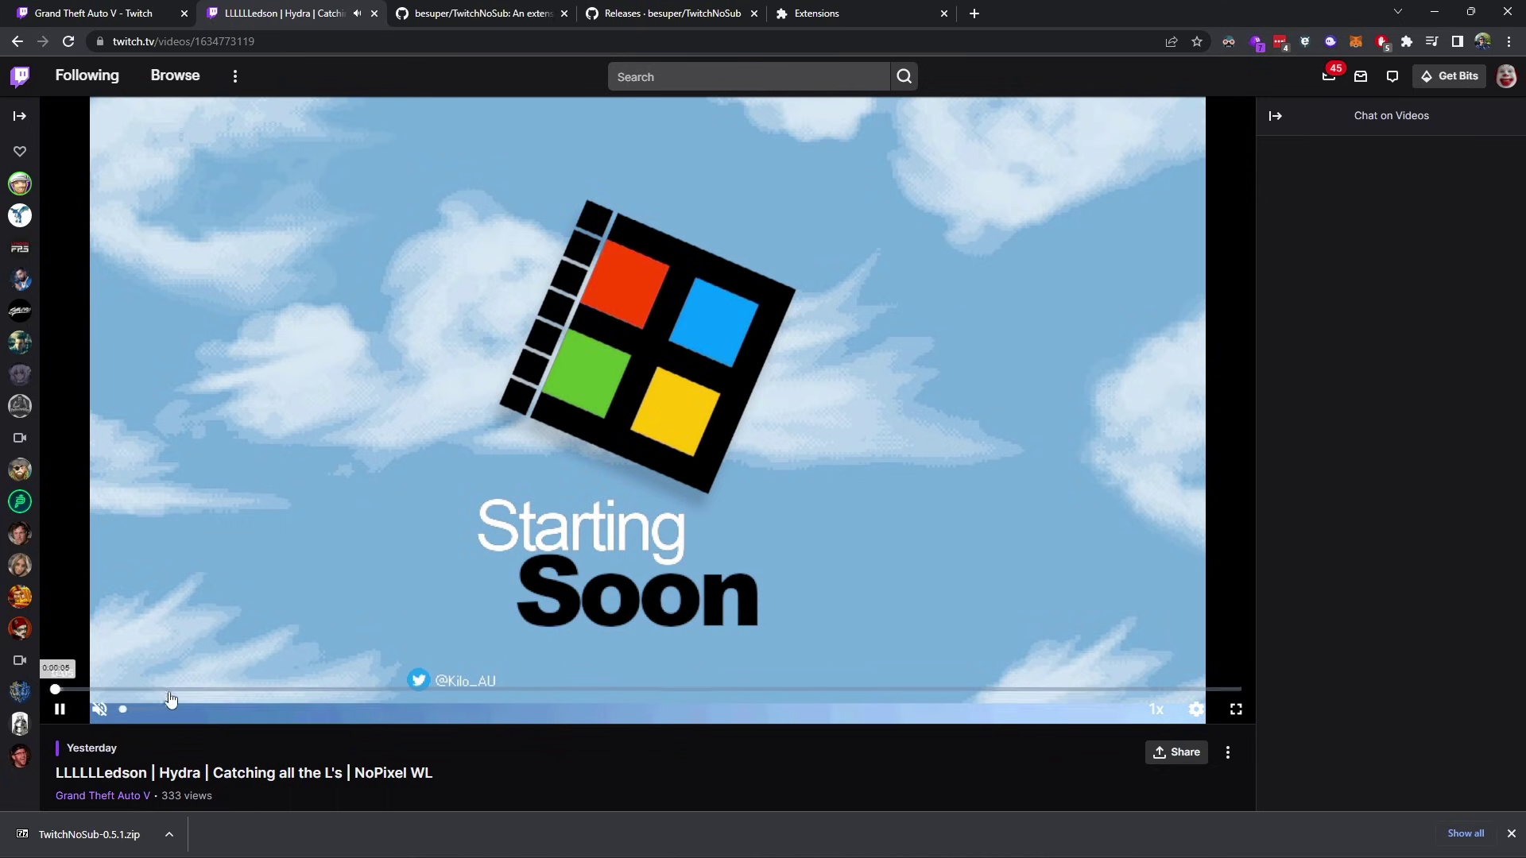
Seek through the timeline past 28:36, 40:31, 58:41, 1:20:09, 1:42:20 to 1:49:32.
{"action": "left_click", "coordinate": [359, 690]}
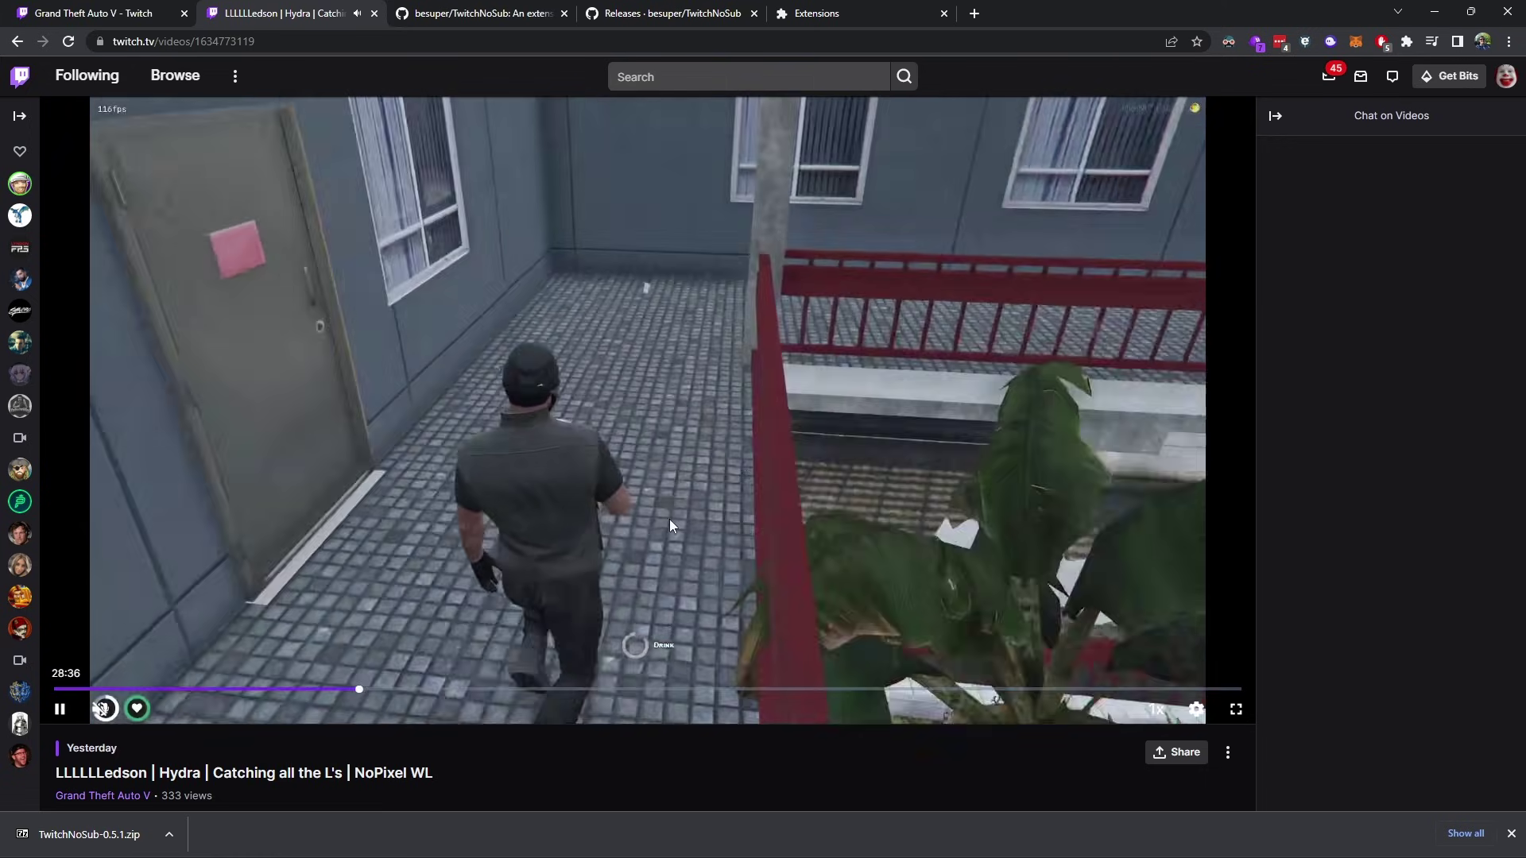
{"action": "left_click", "coordinate": [486, 690]}
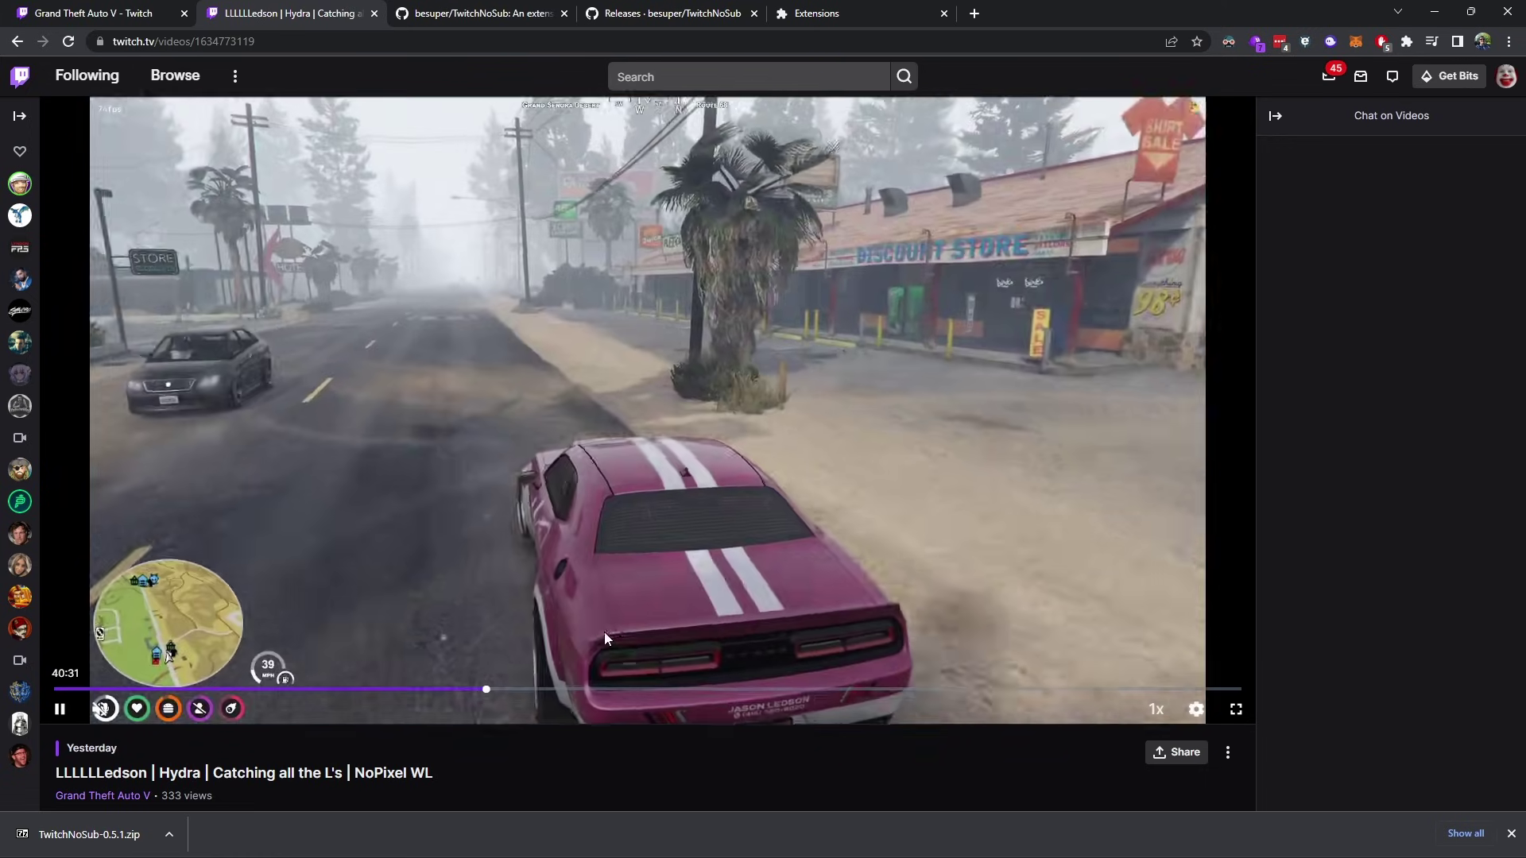
{"action": "left_click", "coordinate": [681, 690]}
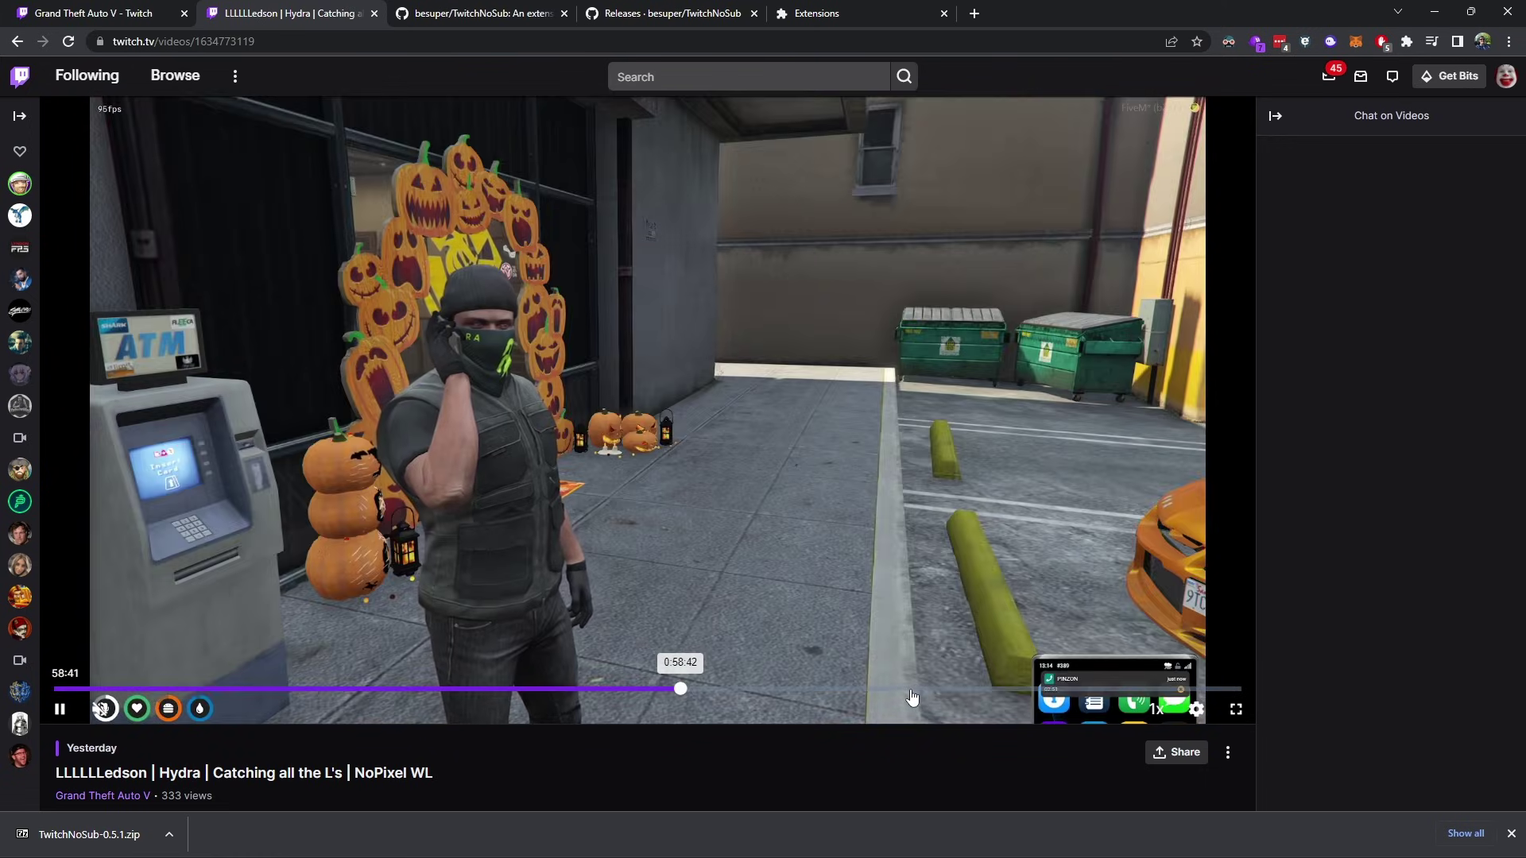
{"action": "left_click", "coordinate": [910, 690]}
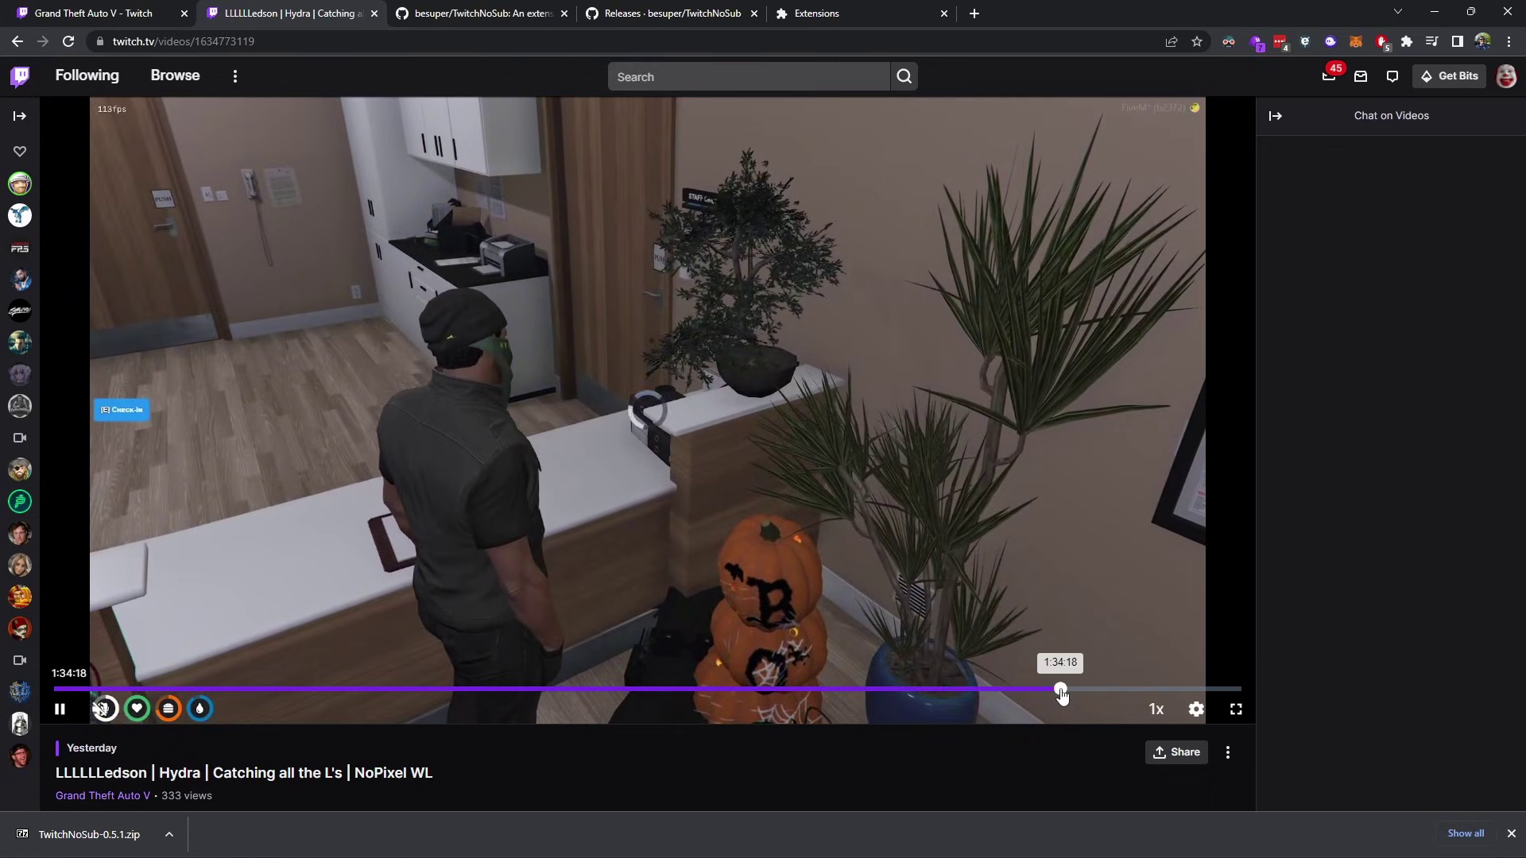
{"action": "left_click", "coordinate": [1063, 690]}
{"action": "left_click", "coordinate": [1146, 690]}
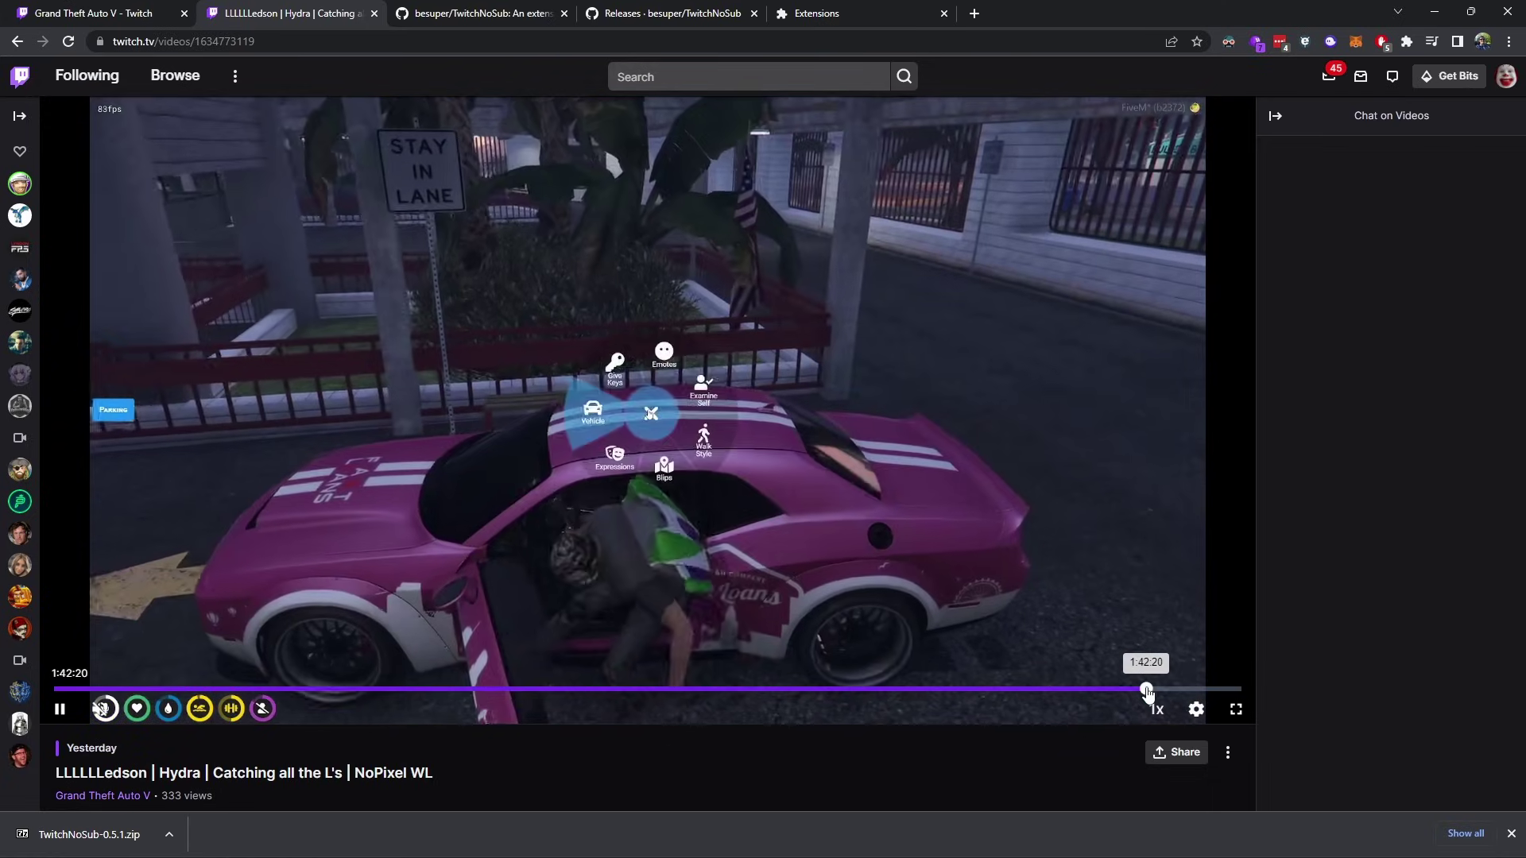
{"action": "left_click", "coordinate": [1198, 689]}
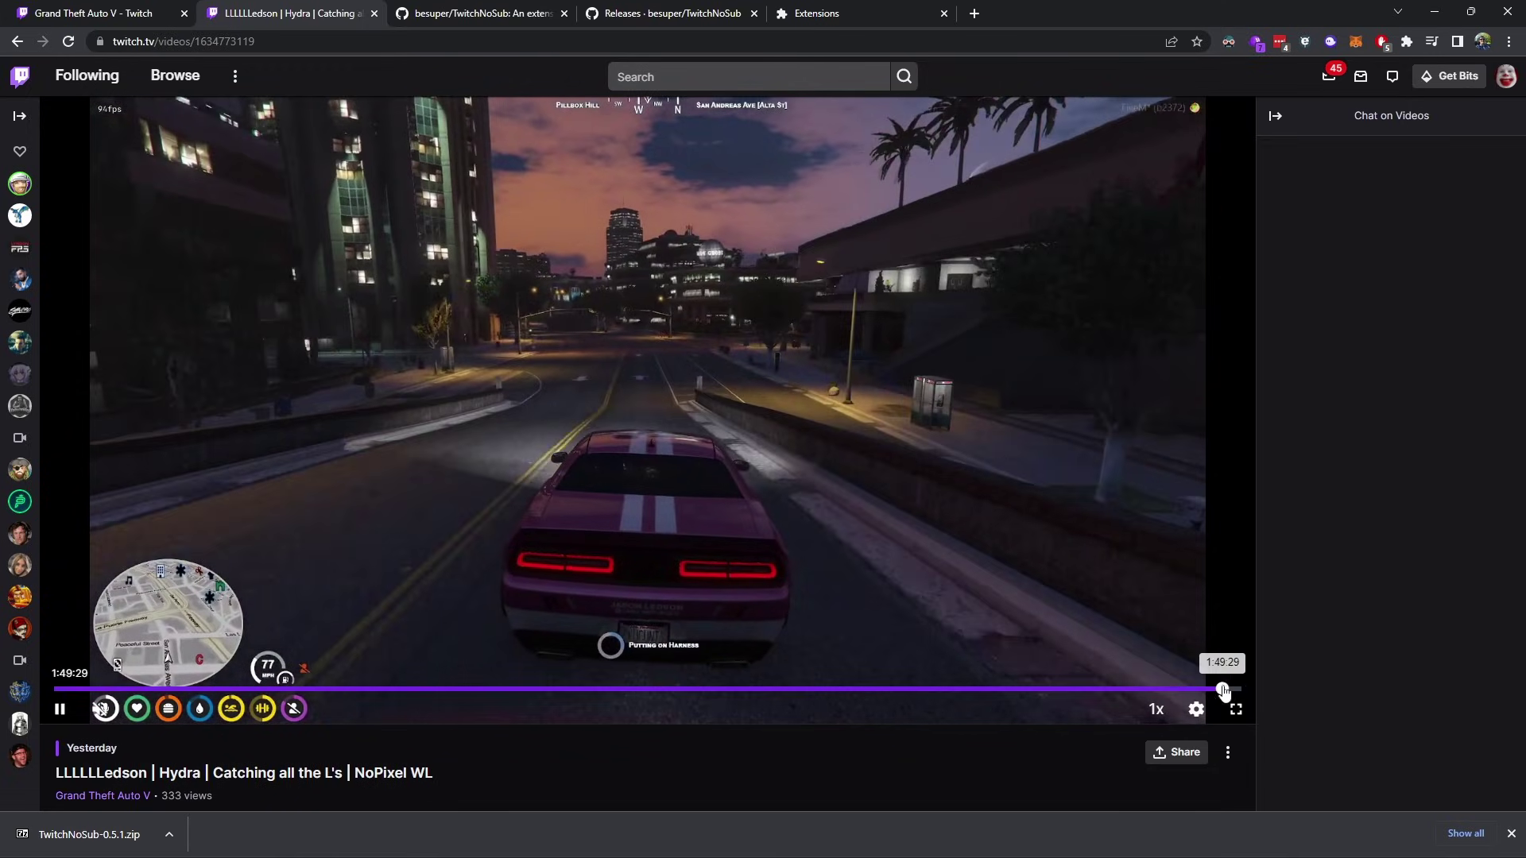
{"action": "left_click", "coordinate": [1222, 690]}
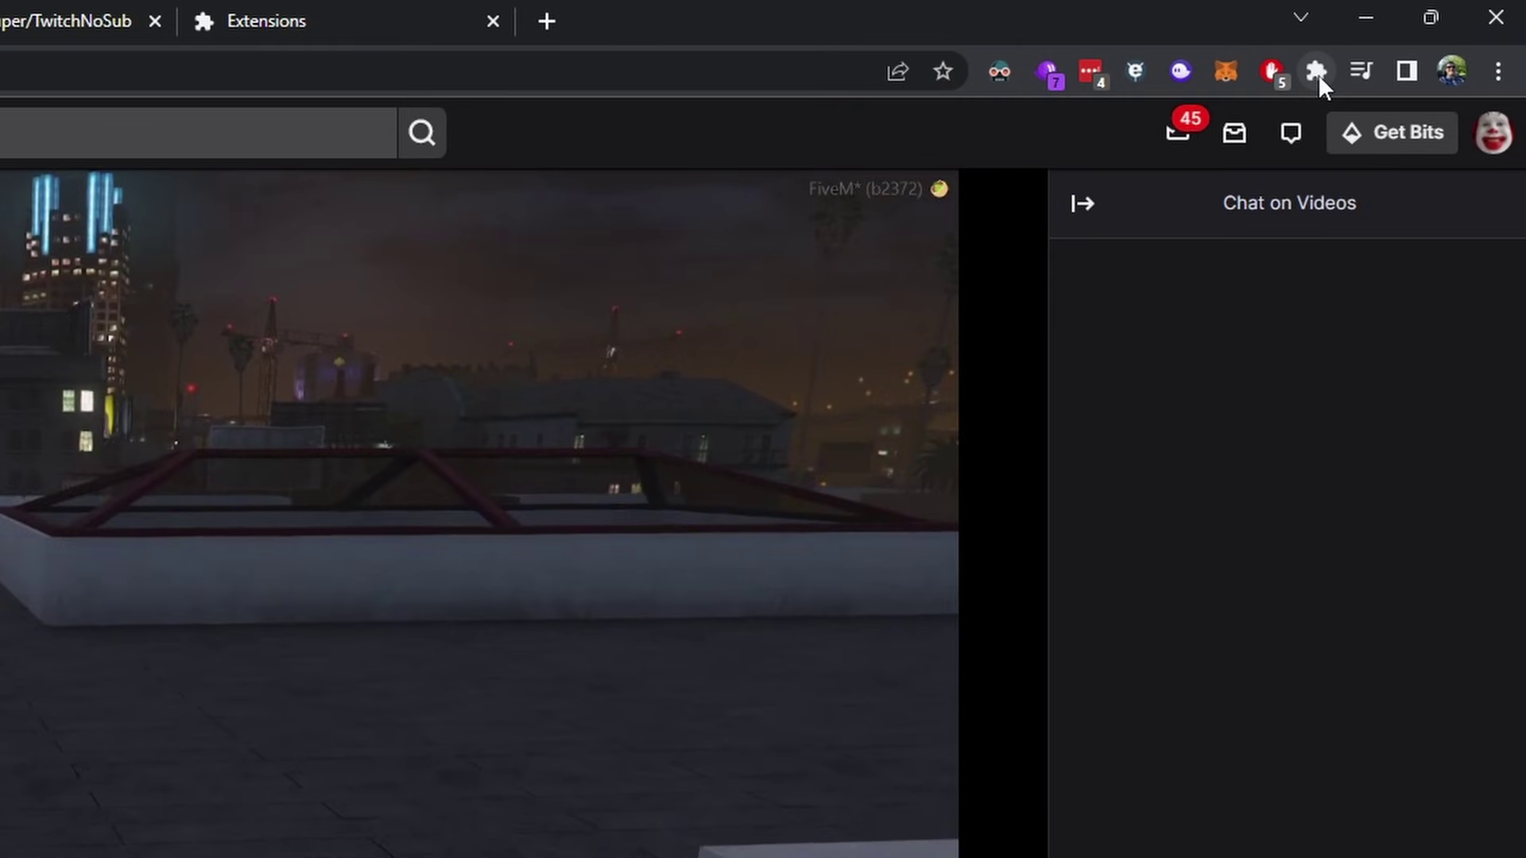
Pin TwitchNoSub to the Chrome toolbar from the Extensions menu.
{"action": "left_click", "coordinate": [1406, 41]}
{"action": "scroll", "coordinate": [1097, 398], "scroll_direction": "down", "scroll_amount": 3}
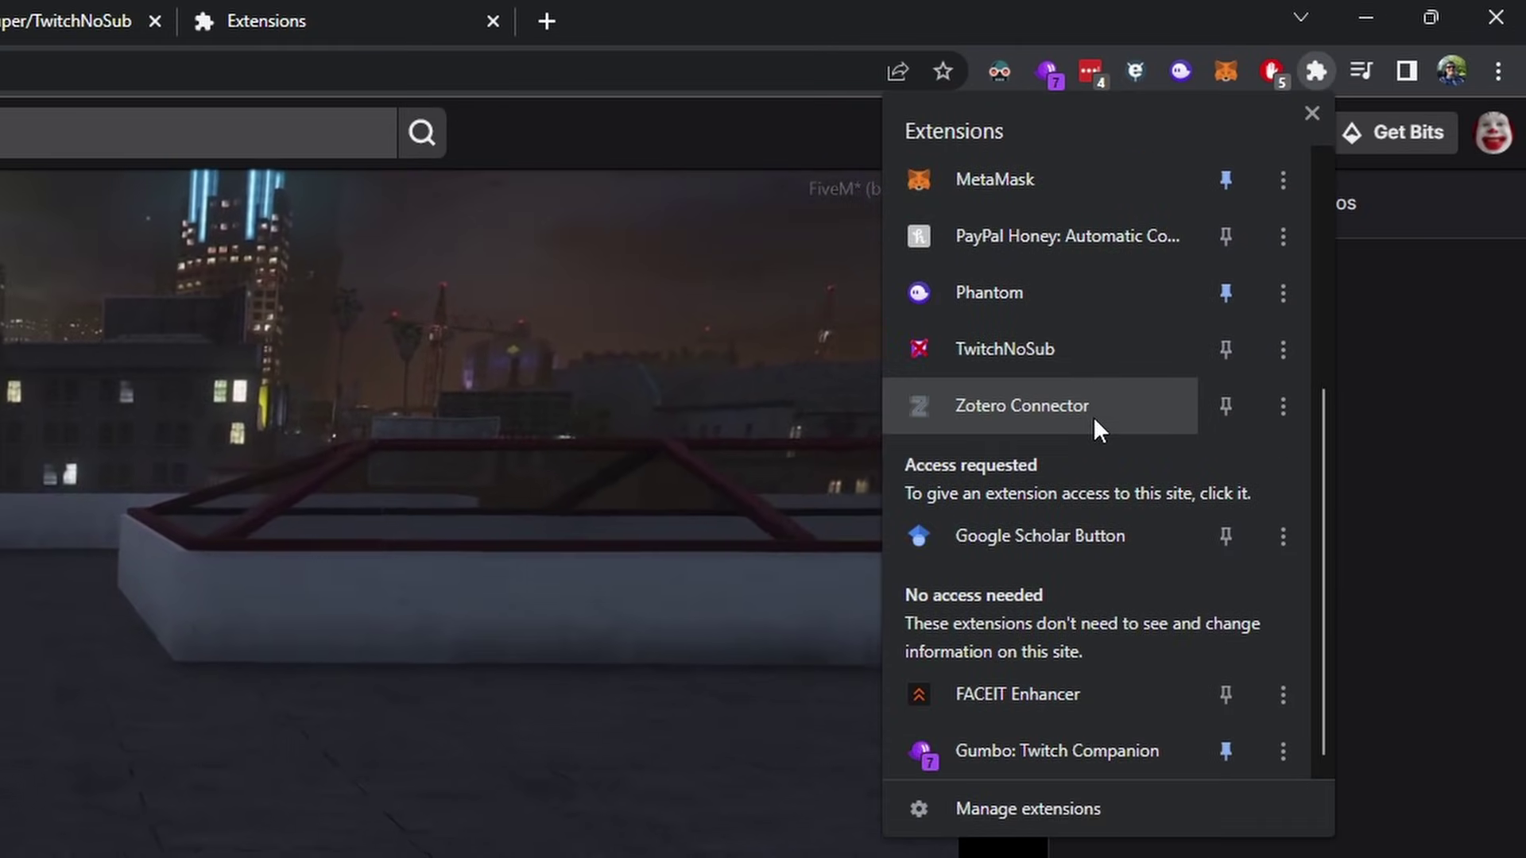
{"action": "scroll", "coordinate": [1105, 635], "scroll_direction": "up", "scroll_amount": 2}
{"action": "scroll", "coordinate": [1096, 608], "scroll_direction": "up", "scroll_amount": 3}
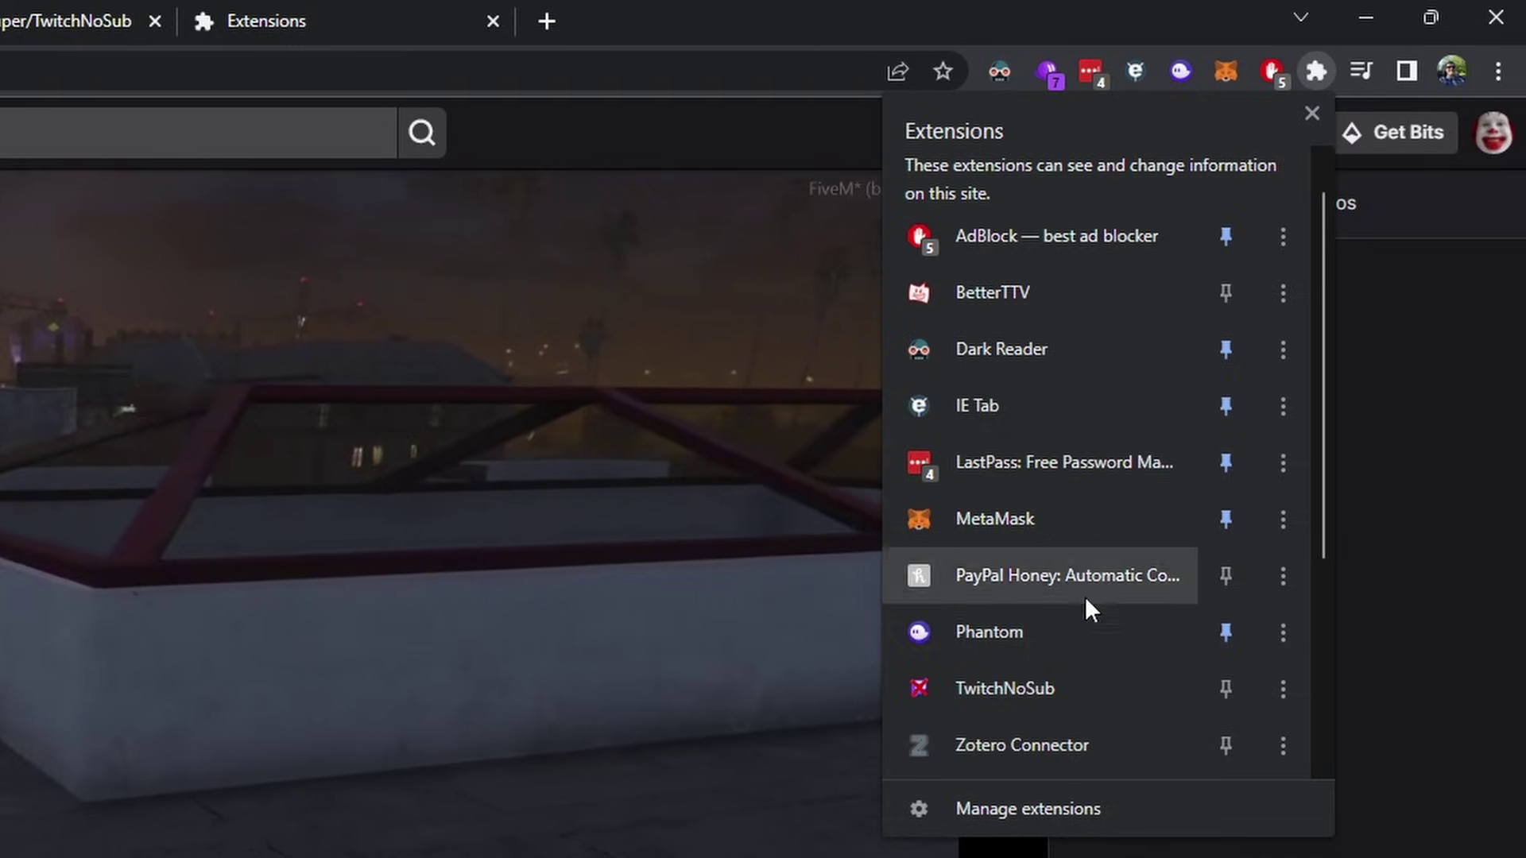
{"action": "left_click", "coordinate": [1229, 688]}
{"action": "left_click", "coordinate": [1138, 41]}
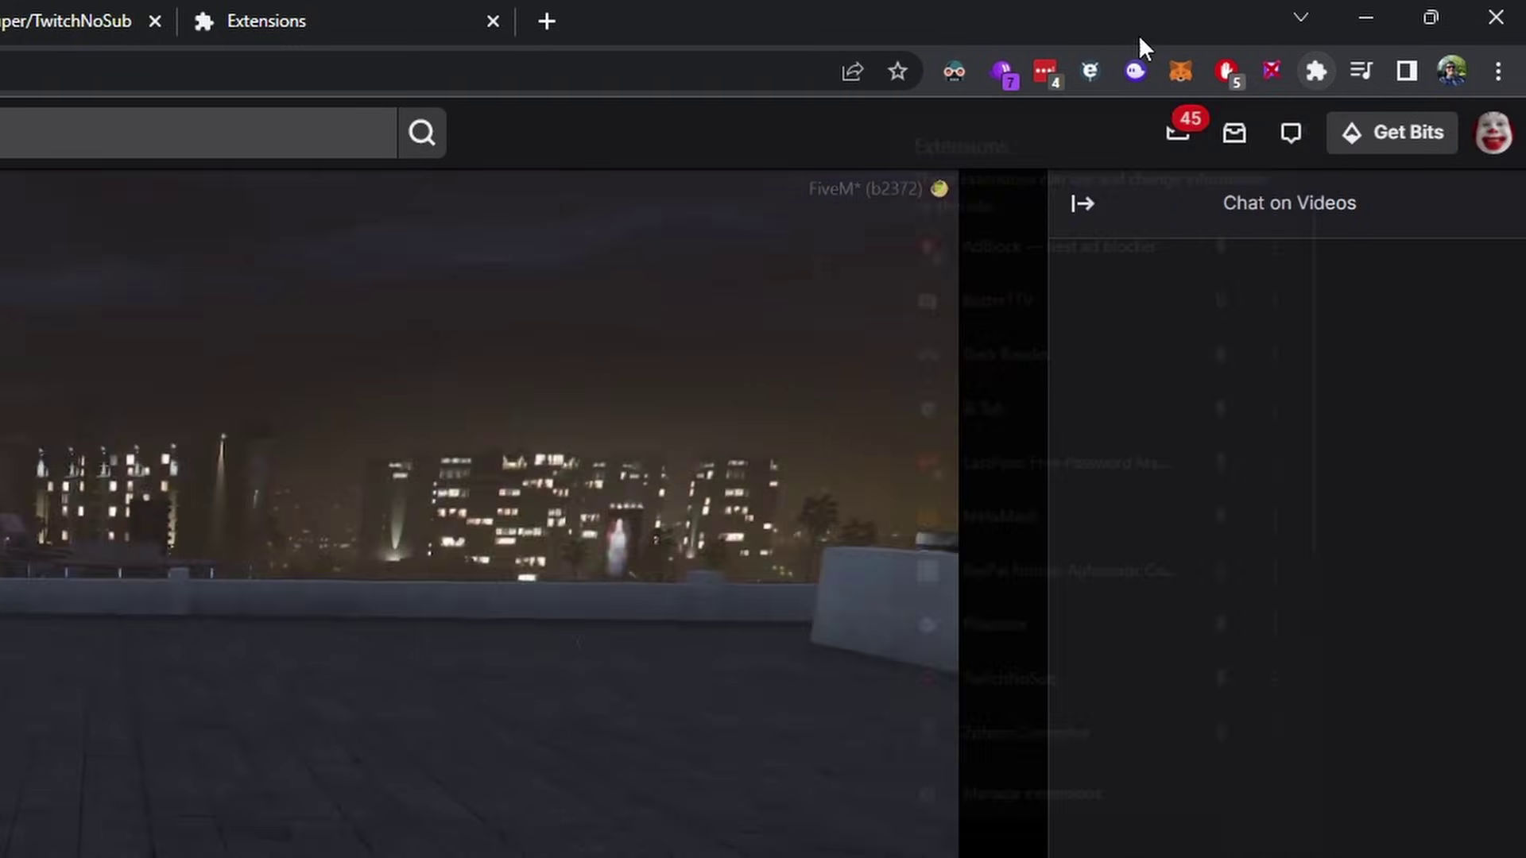
Enable Chat replay in TwitchNoSub settings and reload the video page.
{"action": "left_click", "coordinate": [1272, 70]}
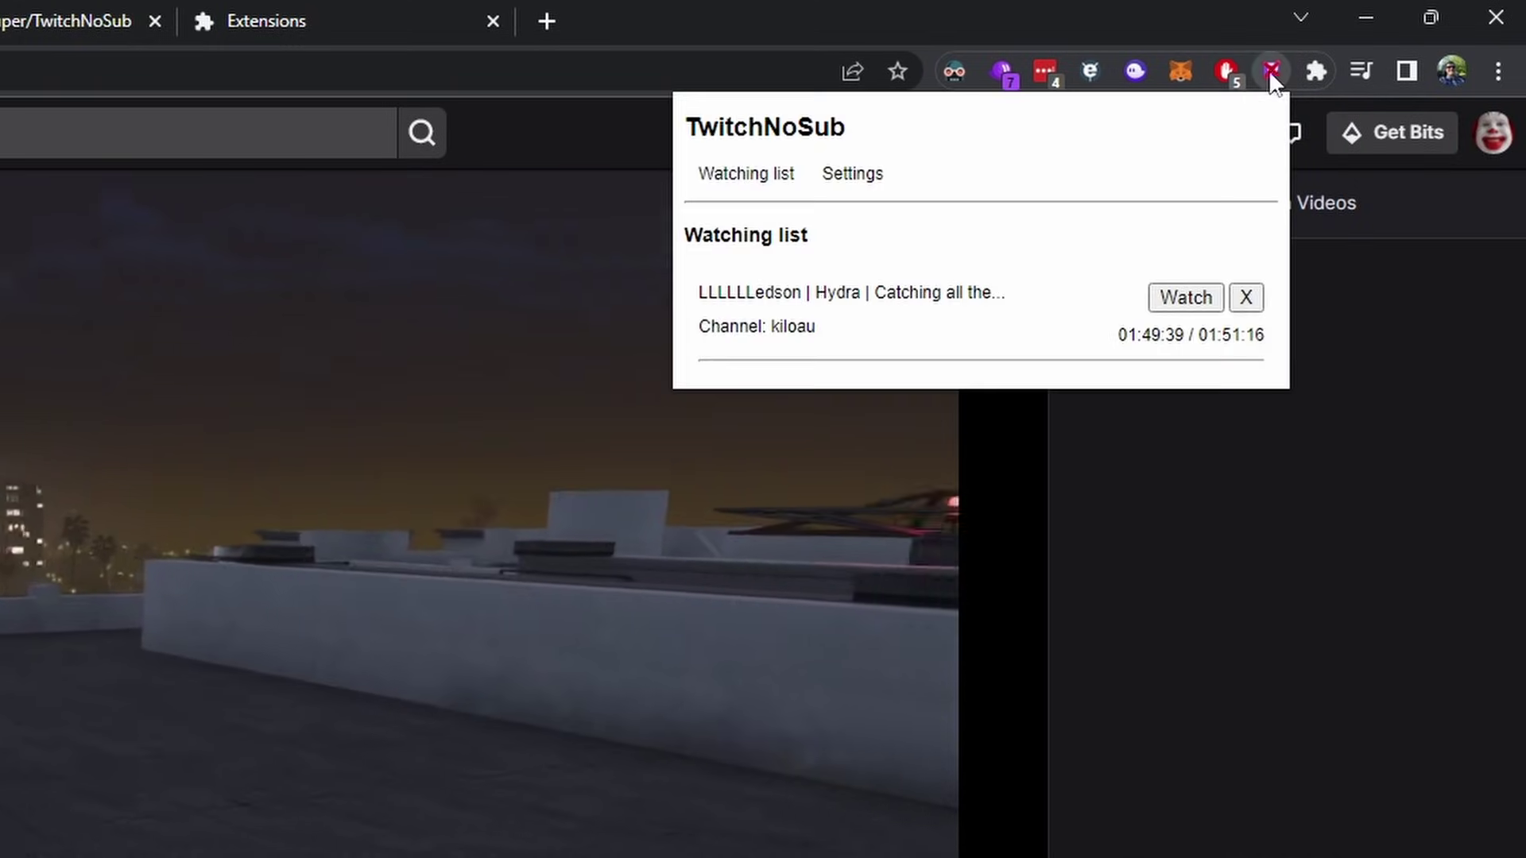
{"action": "left_click", "coordinate": [853, 179]}
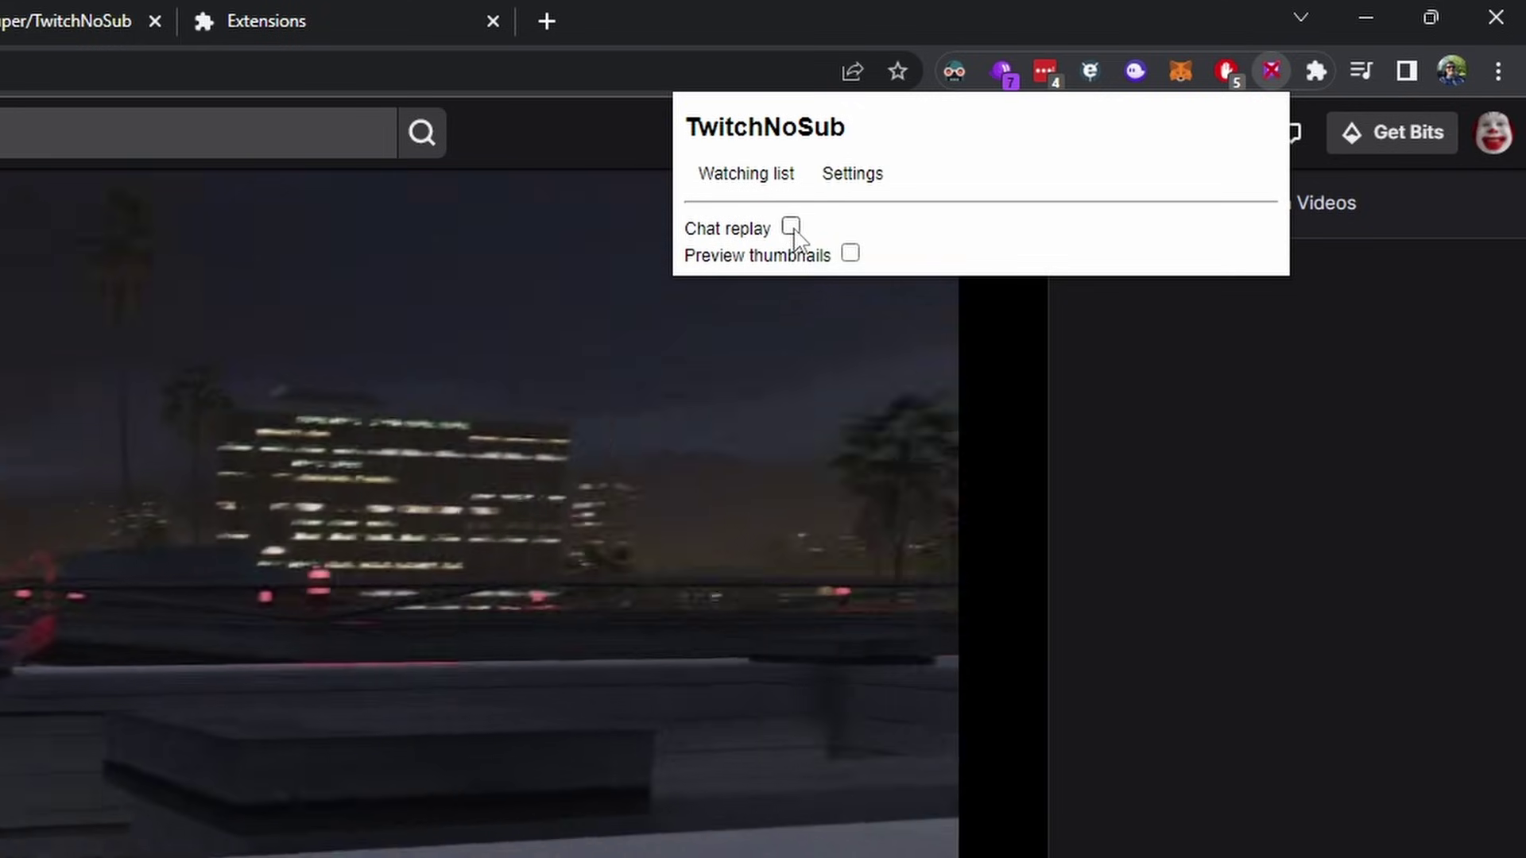
{"action": "left_click", "coordinate": [791, 227]}
{"action": "left_click", "coordinate": [494, 133]}
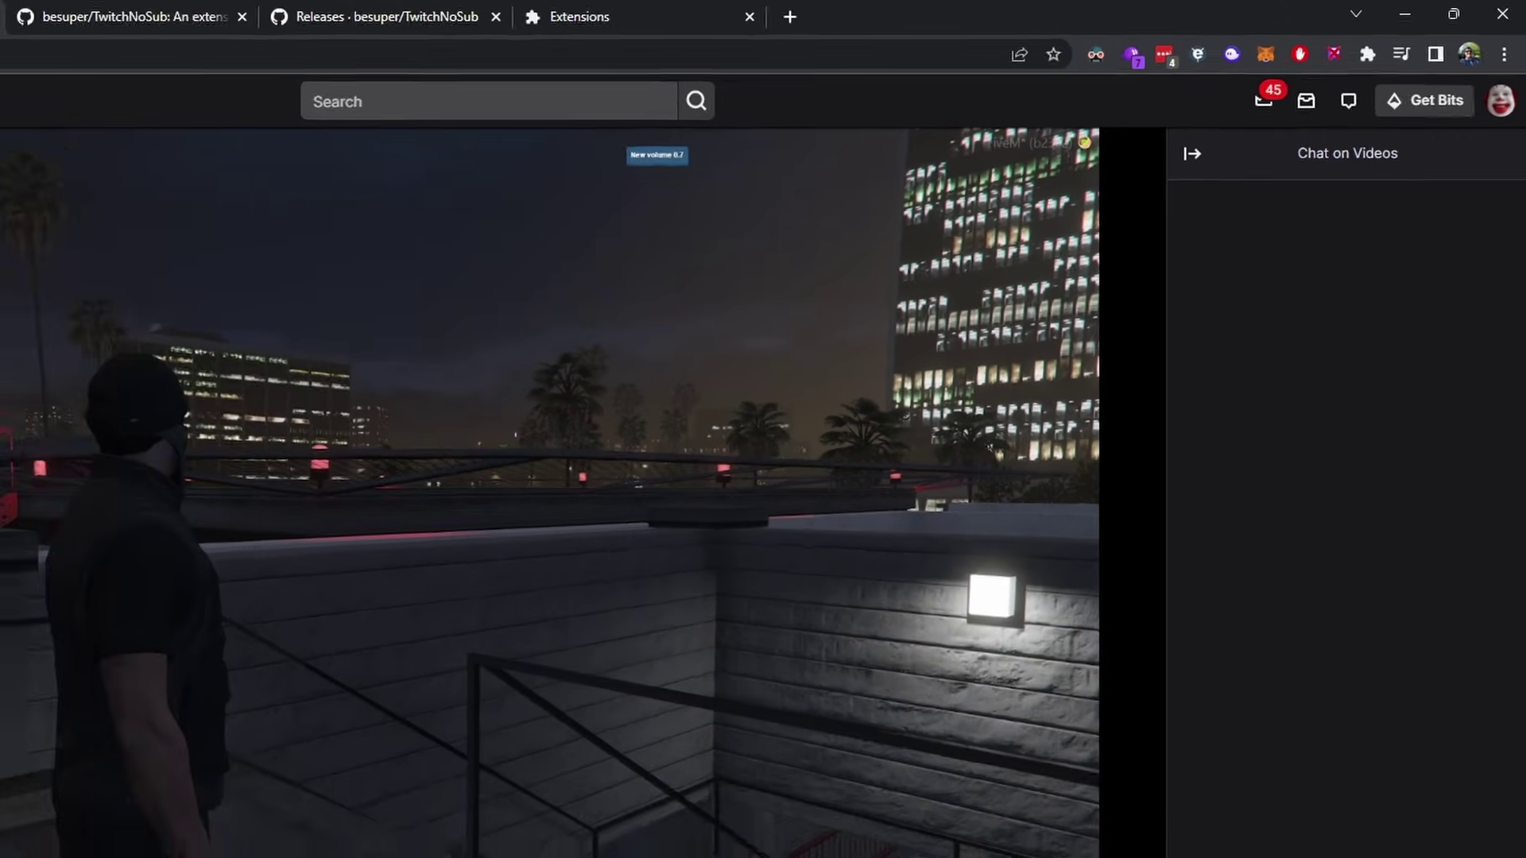
{"action": "key", "text": "F5"}
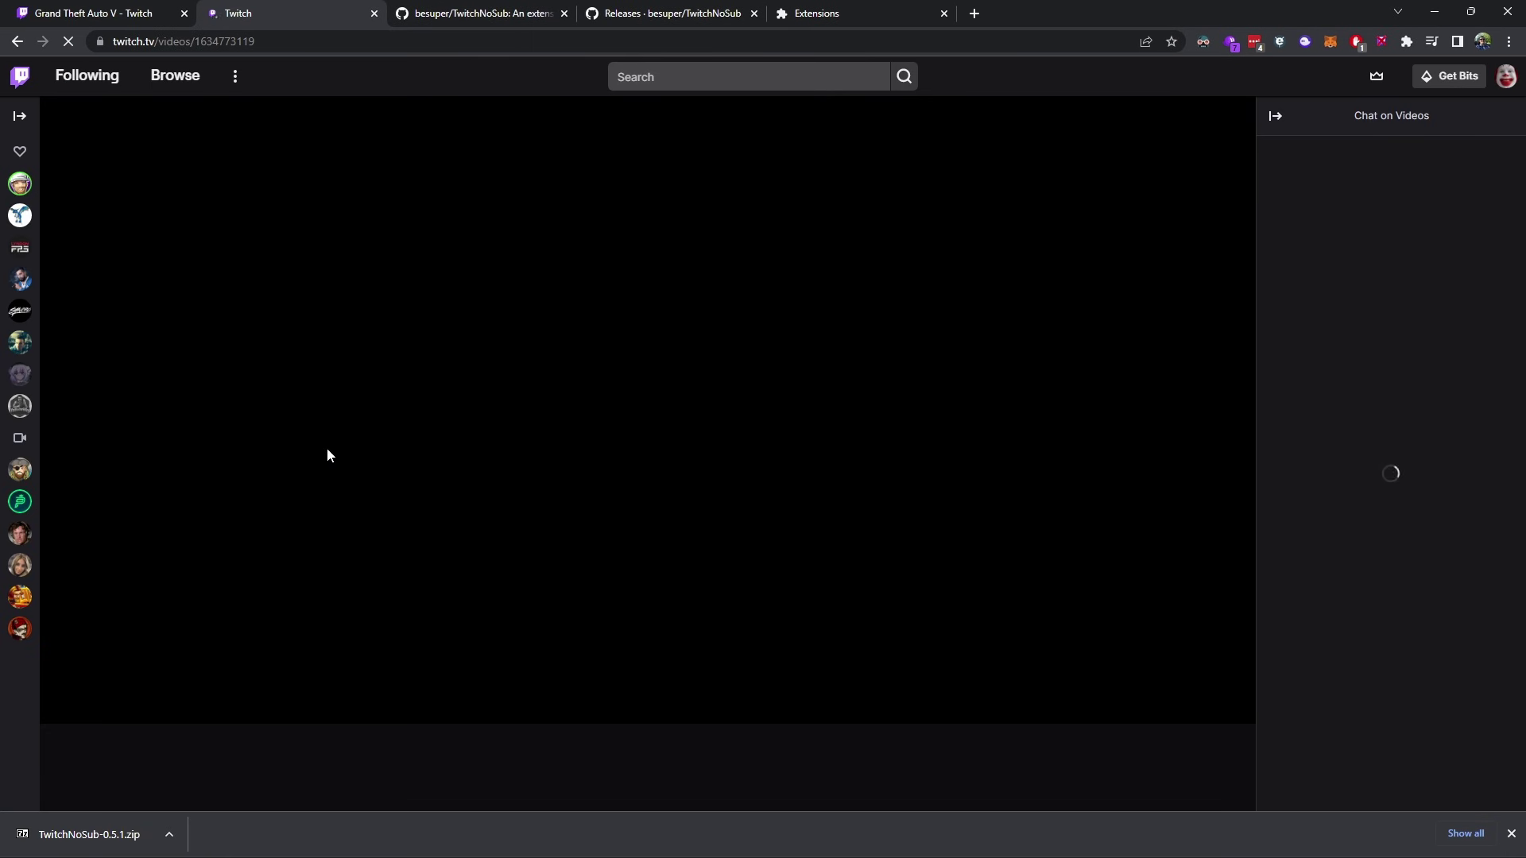